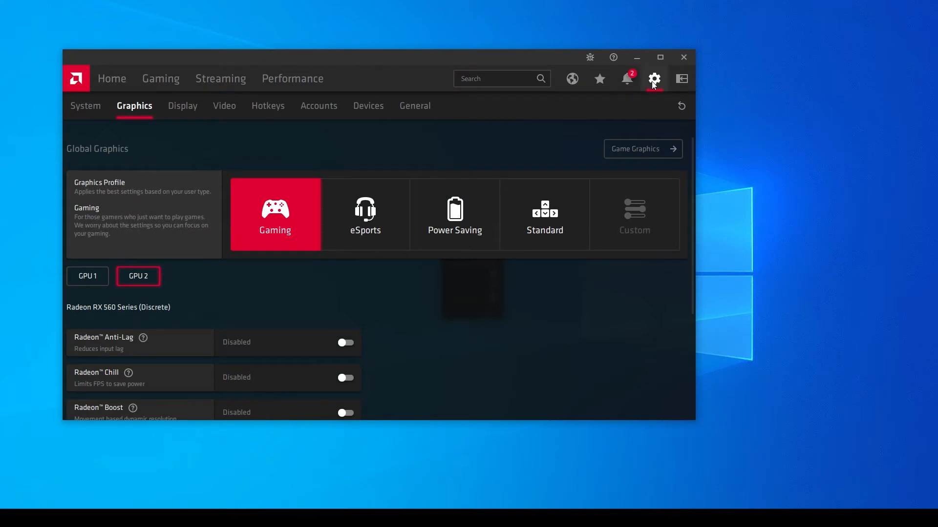
Look over the System settings page and the notification messages in the Radeon software.
click(654, 80)
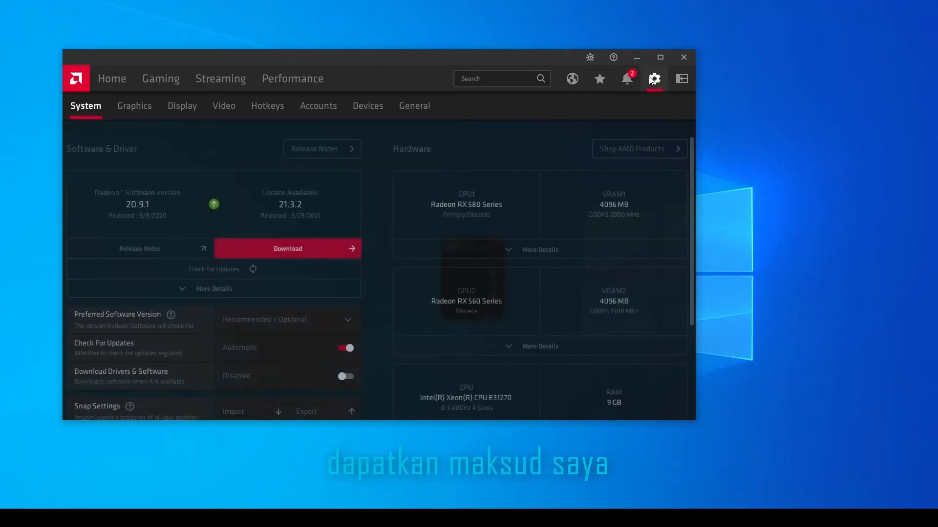
click(629, 79)
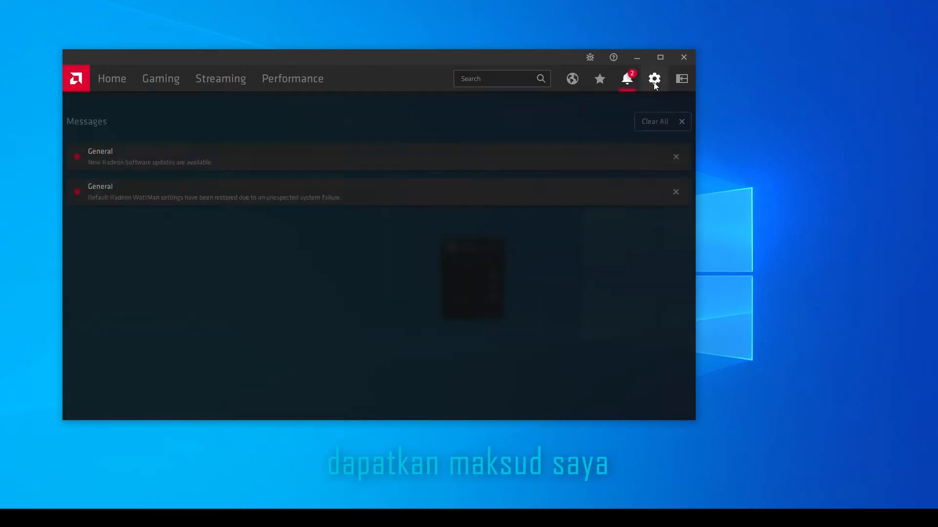
click(217, 197)
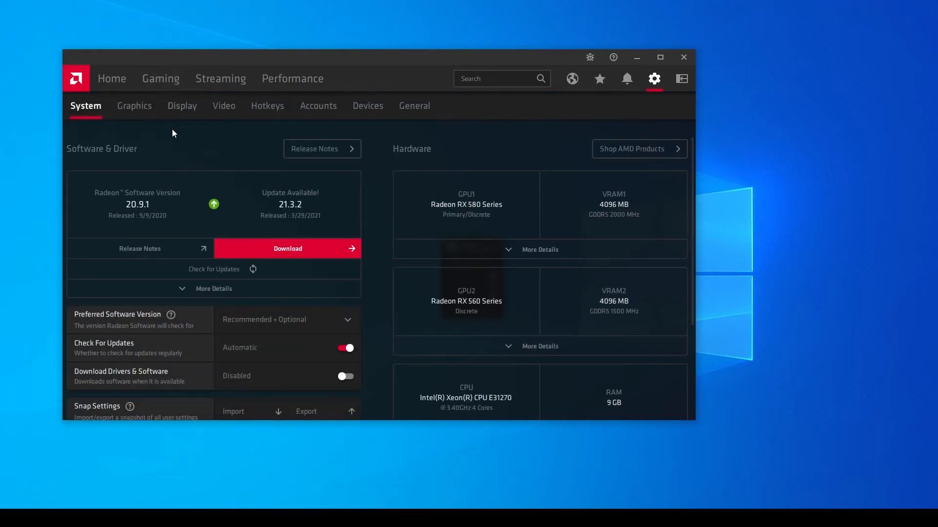
Check the GPU Workload options in the advanced global graphics settings for GPU 1.
click(128, 109)
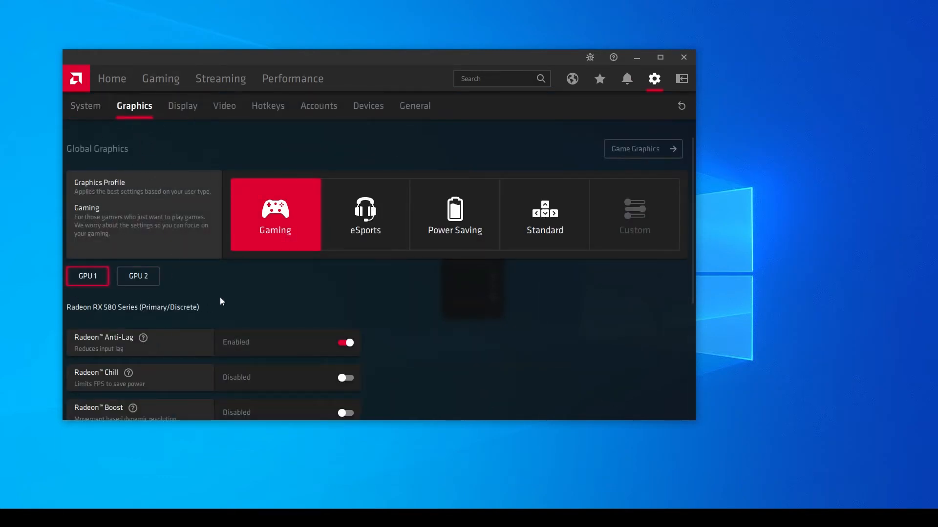
scroll(220, 302, down, 4)
click(125, 377)
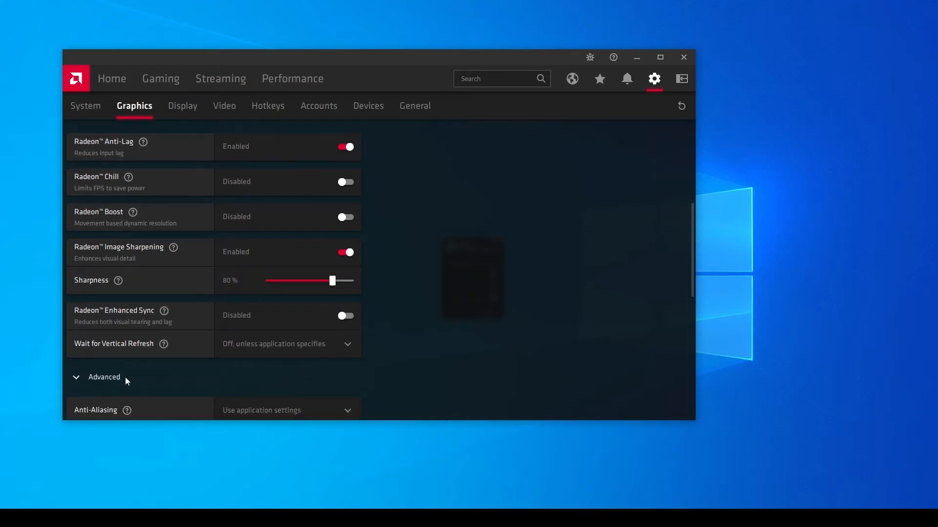
scroll(440, 337, down, 4)
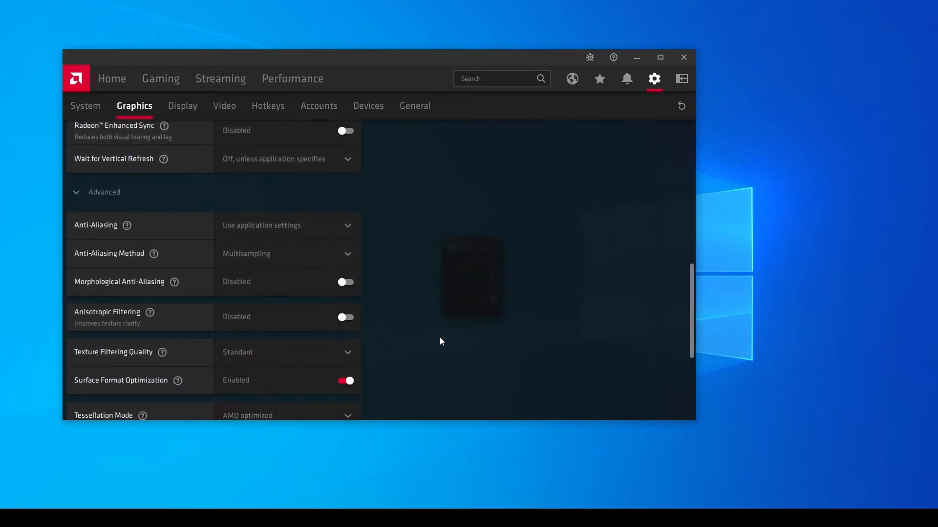
scroll(441, 341, down, 4)
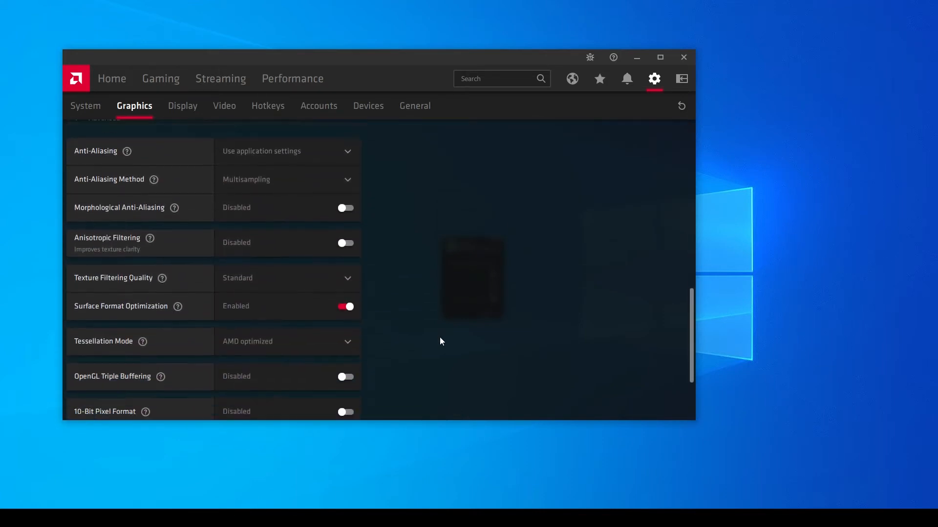
click(342, 346)
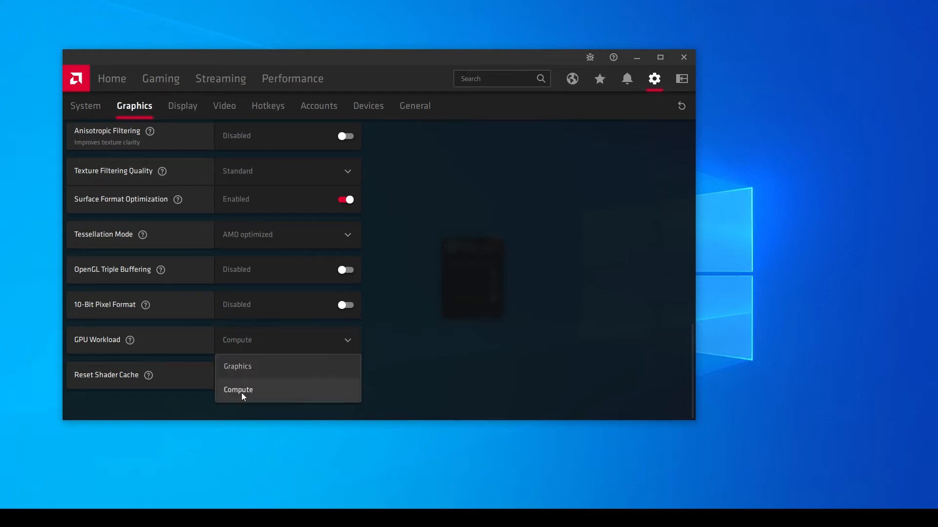
click(431, 358)
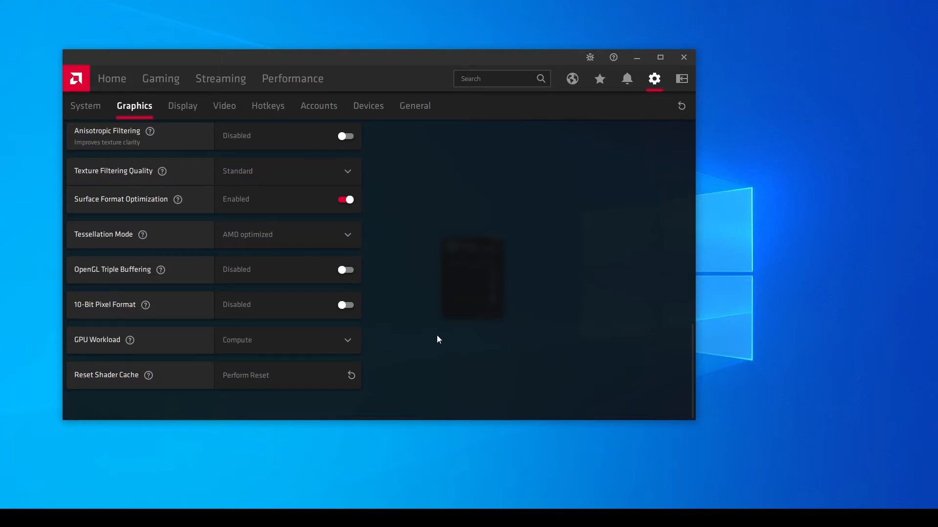
scroll(472, 248, up, 5)
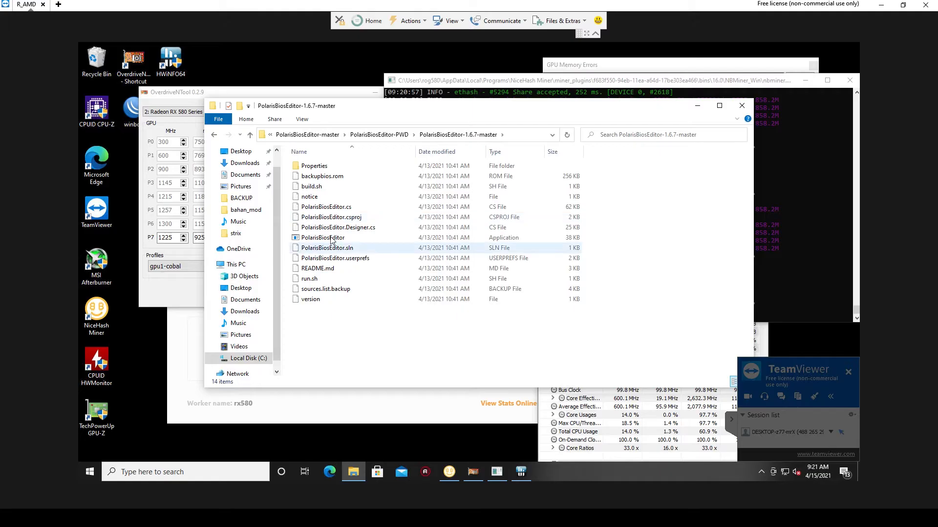
Run PolarisBiosEditor from the PolarisBiosEditor-1.6.7-master folder and load bios.rom from the BACKUP\strix folder.
double_click(331, 239)
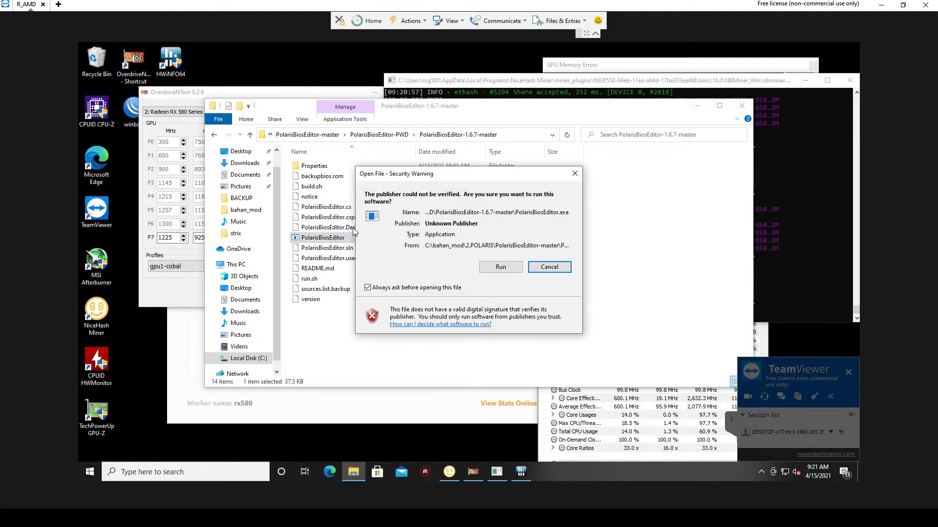
click(508, 270)
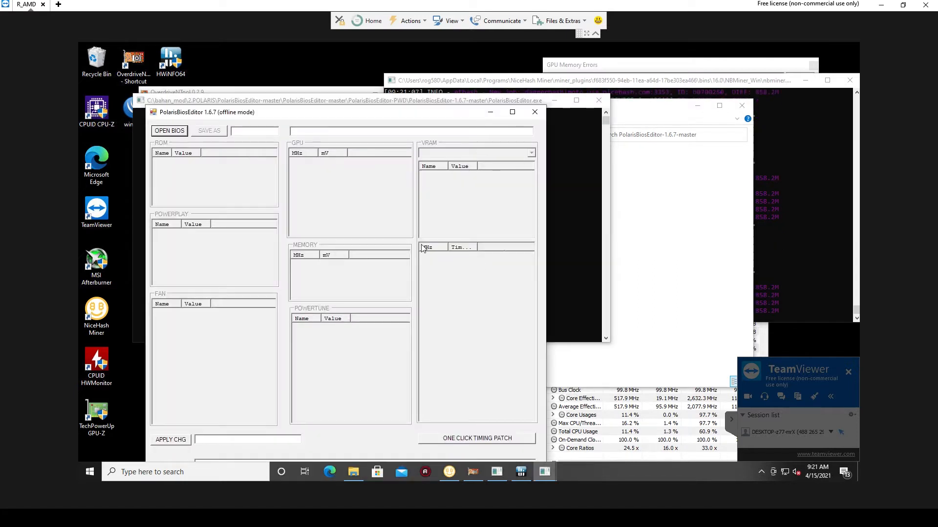
click(181, 135)
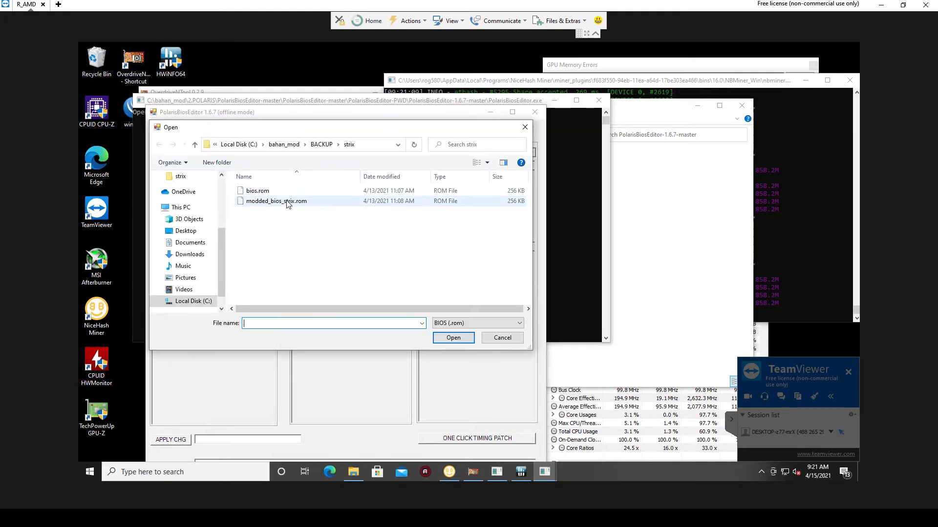
click(280, 192)
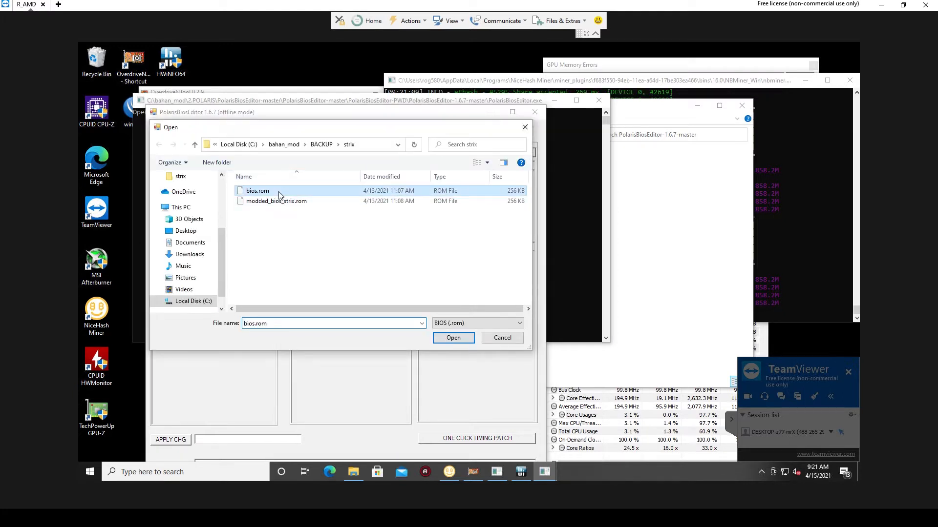
click(451, 338)
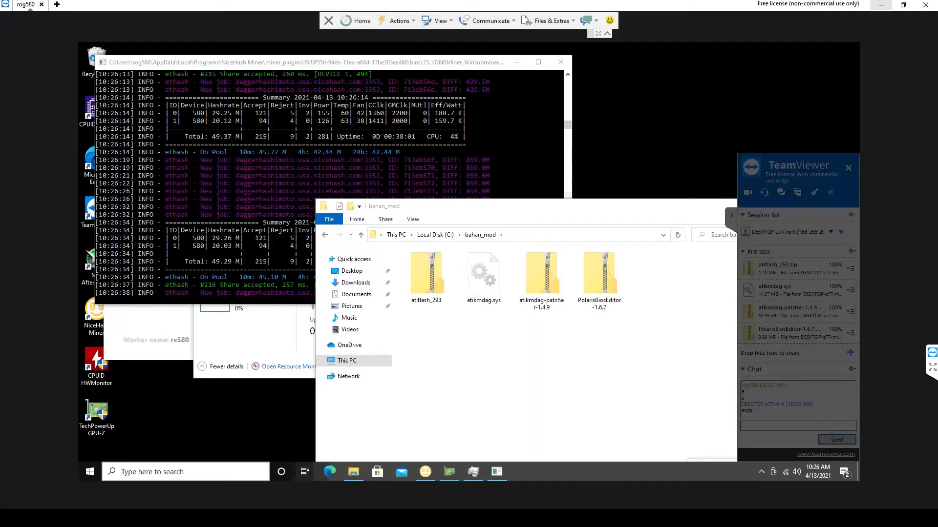
Create a new folder named 1.ATIFLASH inside the bahan_mod folder.
click(429, 283)
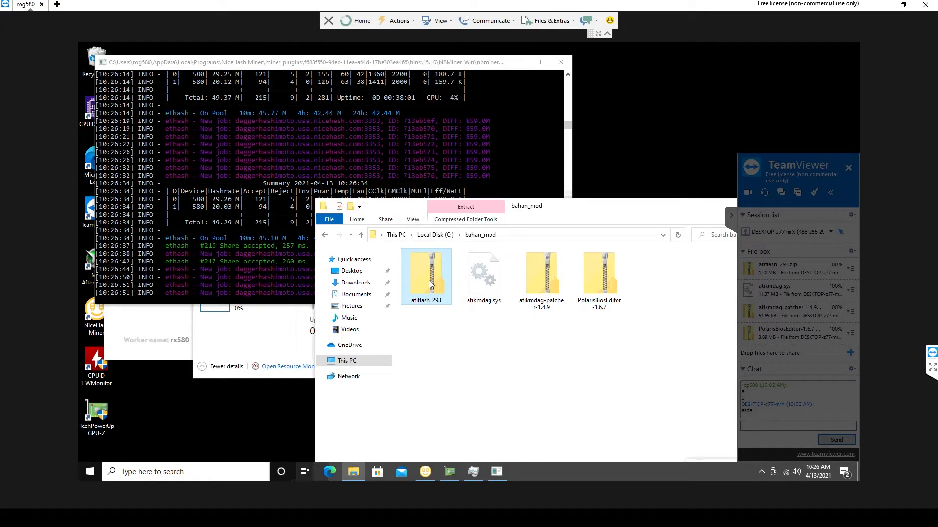
right_click(463, 370)
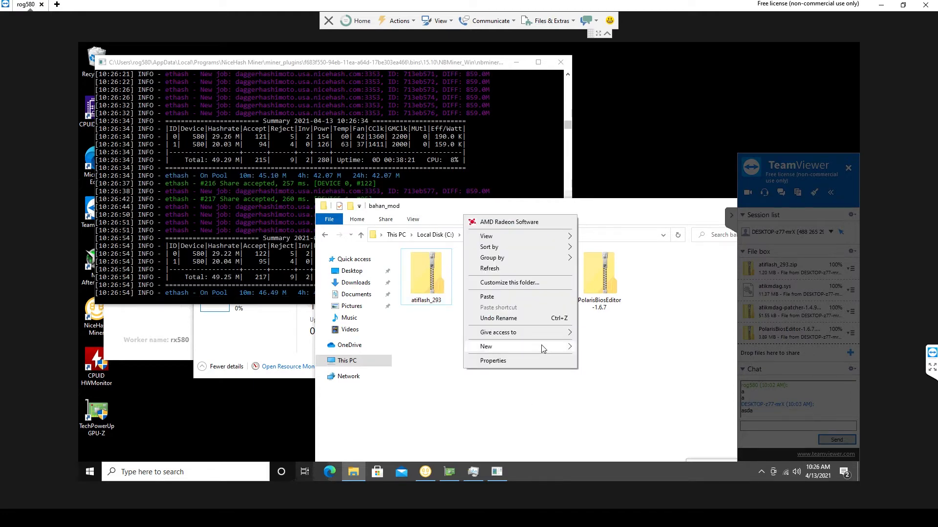
mouse_move(542, 349)
click(612, 348)
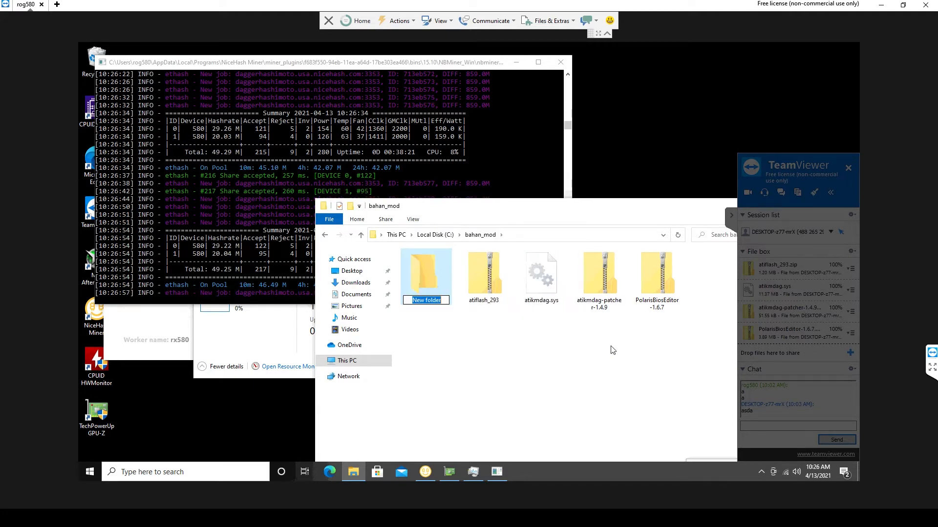
text(1. aTI)
key(BackSpace)
key(BackSpace)
key(BackSpace)
key(BackSpace)
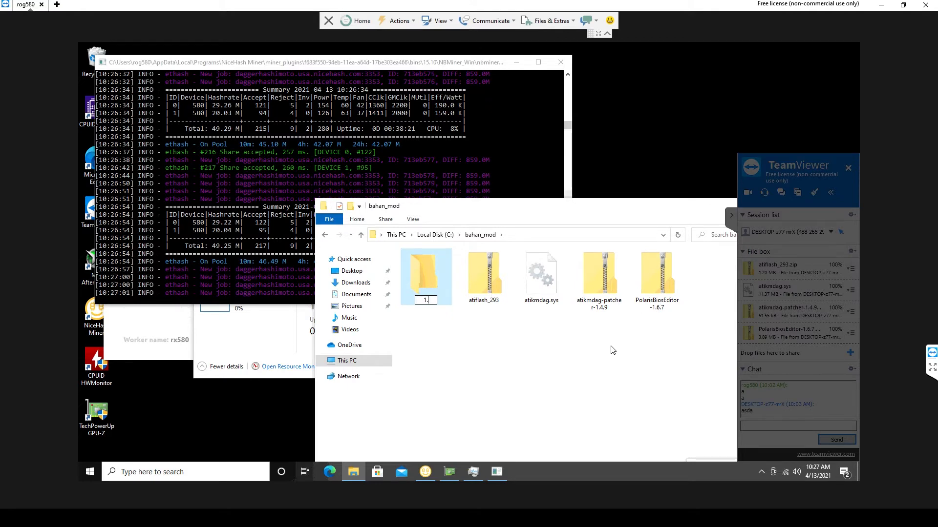
text(ATIFLASH)
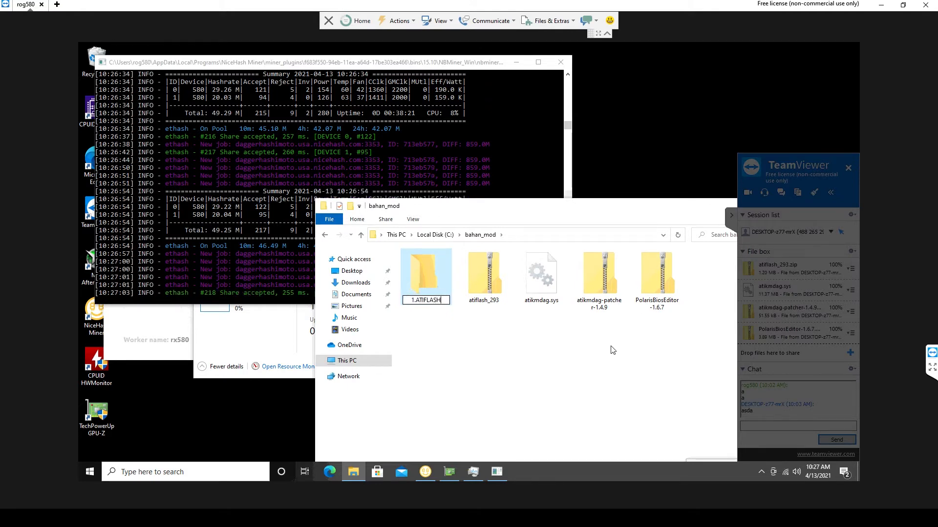
key(Return)
Move the atiflash_293 archive into the 1.ATIFLASH folder.
click(480, 279)
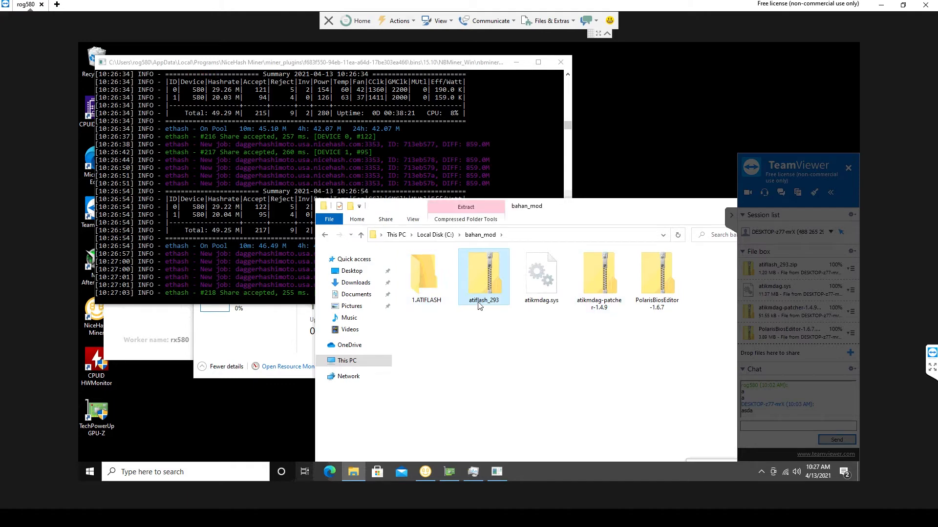
key(ctrl+x)
double_click(427, 280)
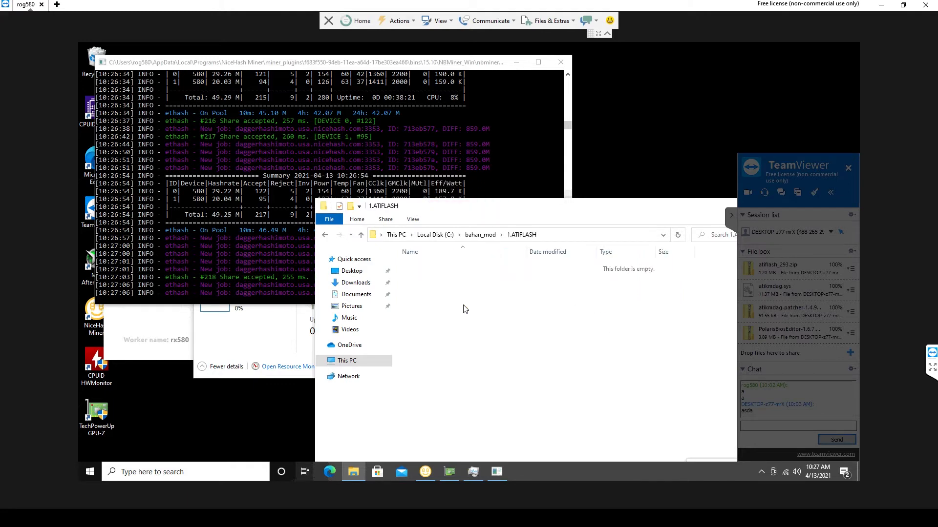
key(ctrl+v)
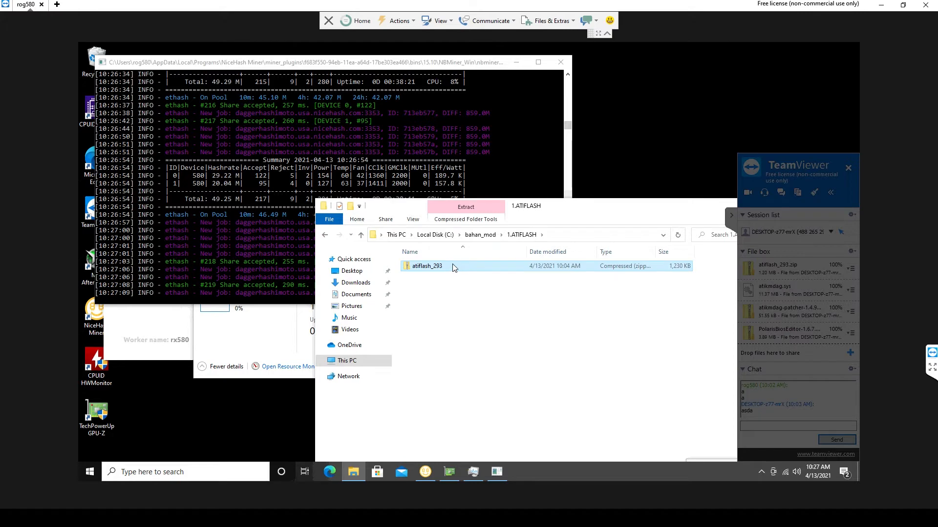
Reposition the folder window and open the extraction options for the atiflash_293 archive.
drag(405, 206, 651, 89)
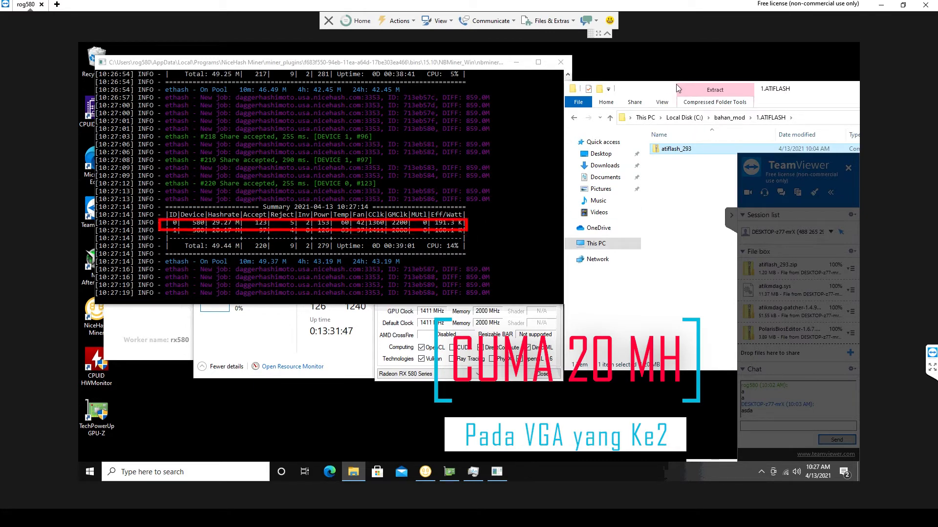
drag(678, 88, 407, 99)
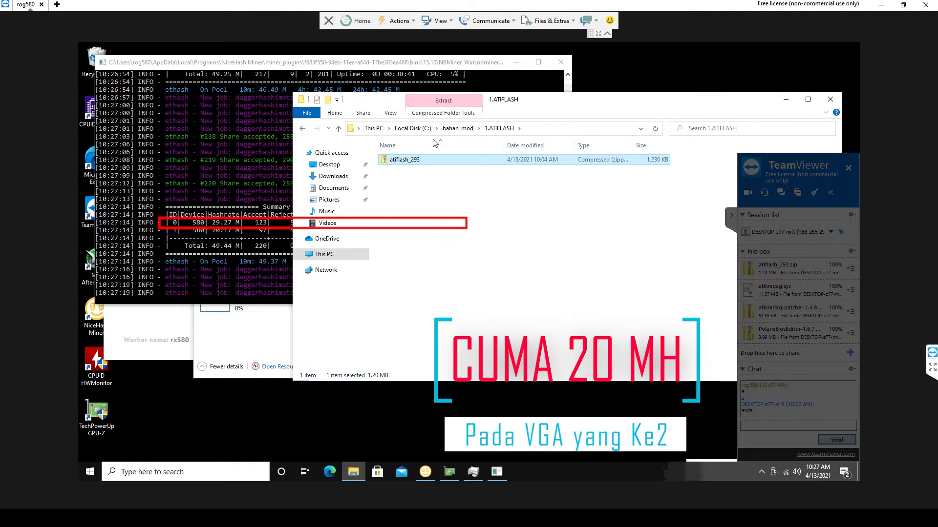
right_click(401, 163)
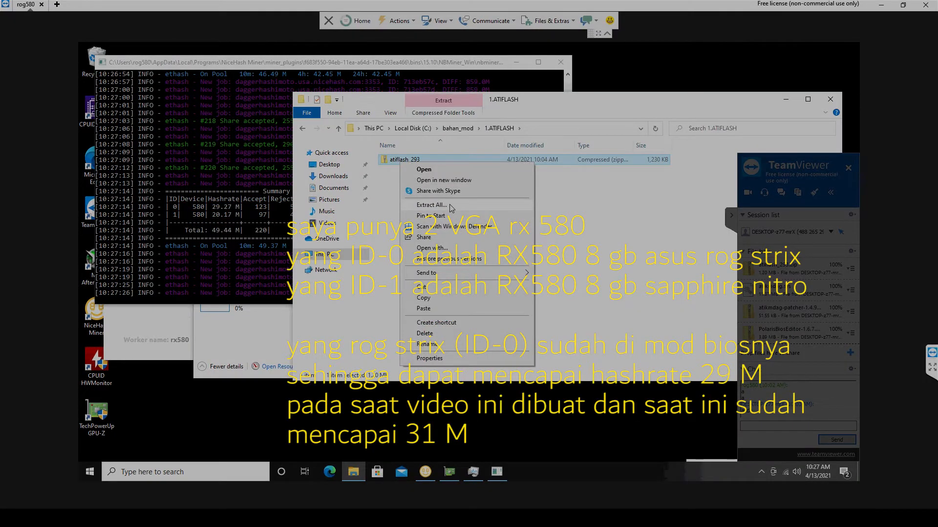
click(450, 206)
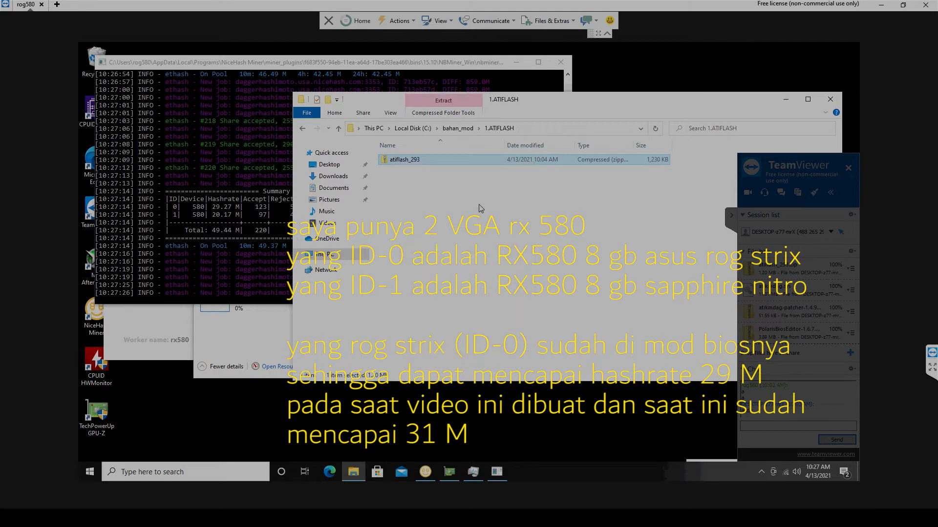
Stop mining in NiceHash Miner and extract the archive to C:\bahan_mod\1.ATIFLASH\atiflash_293.
click(166, 330)
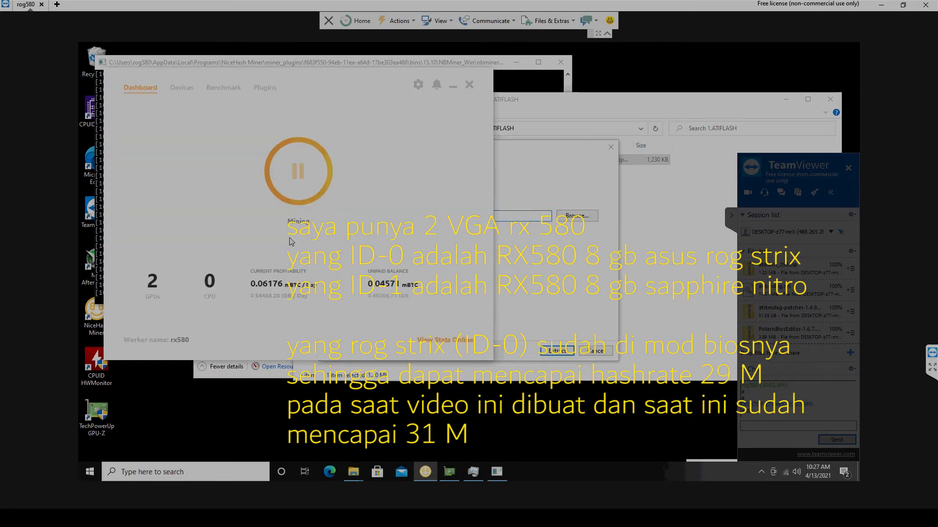
click(296, 175)
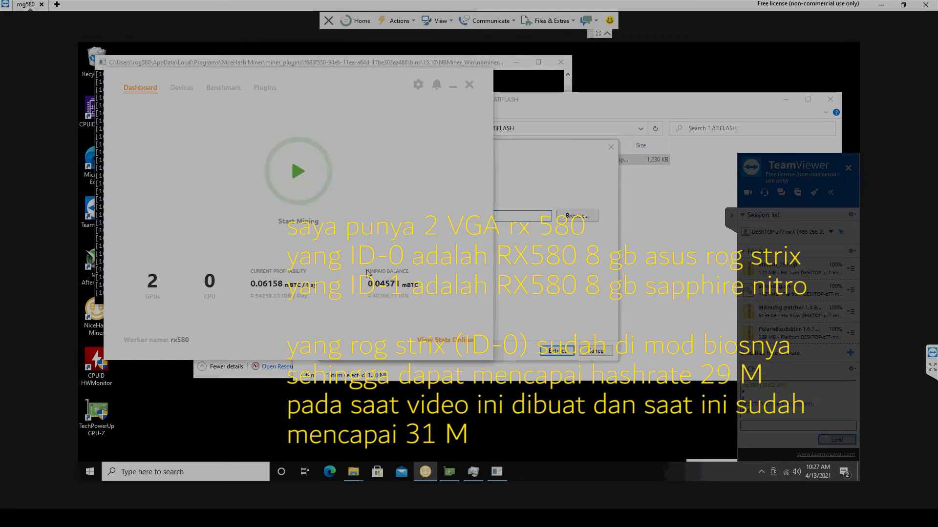
click(452, 89)
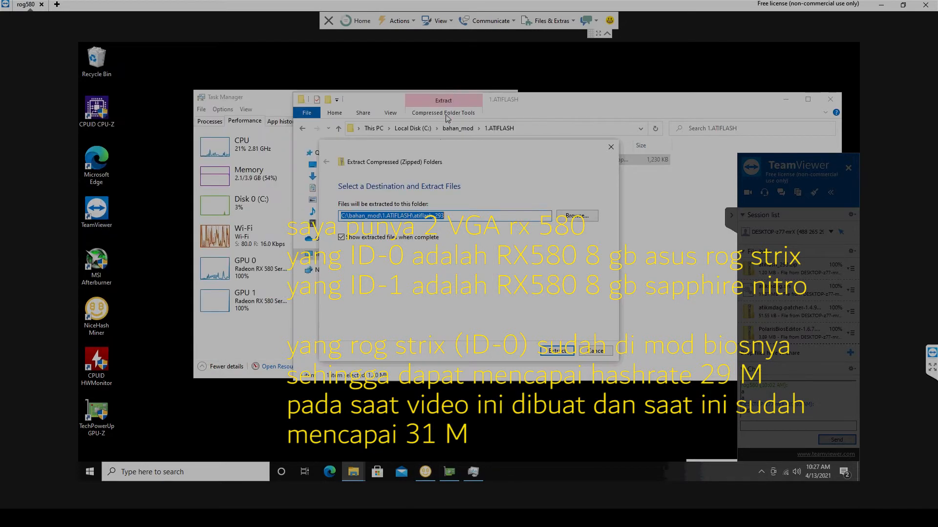
click(559, 354)
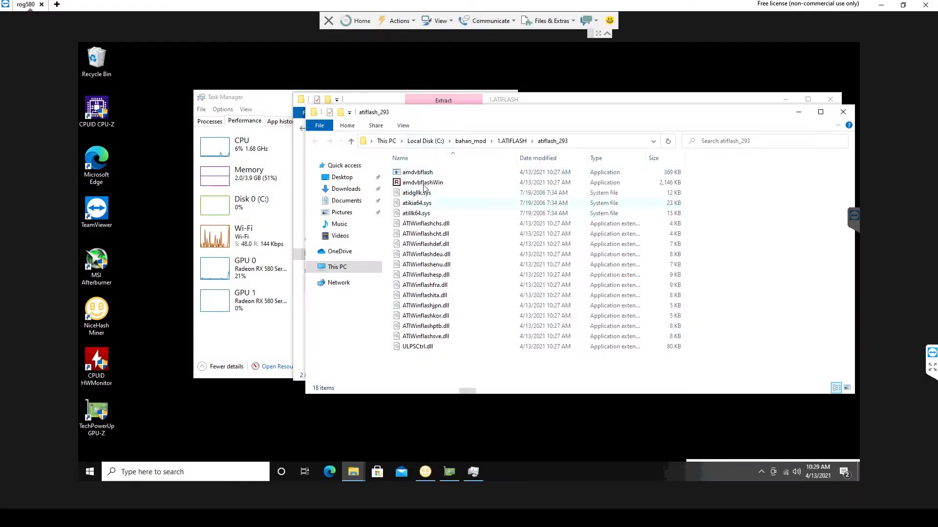
Run amdvbflashWin as administrator, allowing it to make changes to the device, and close Task Manager.
click(423, 183)
right_click(424, 183)
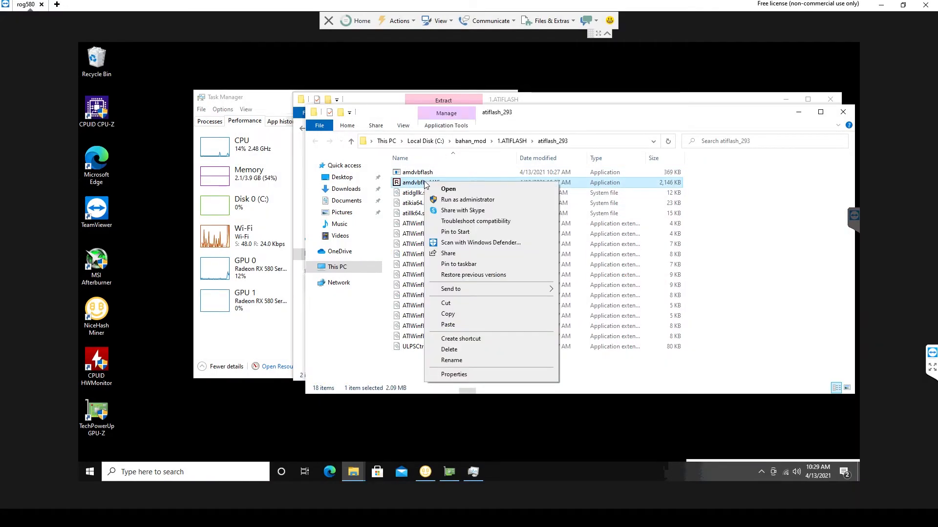
click(471, 200)
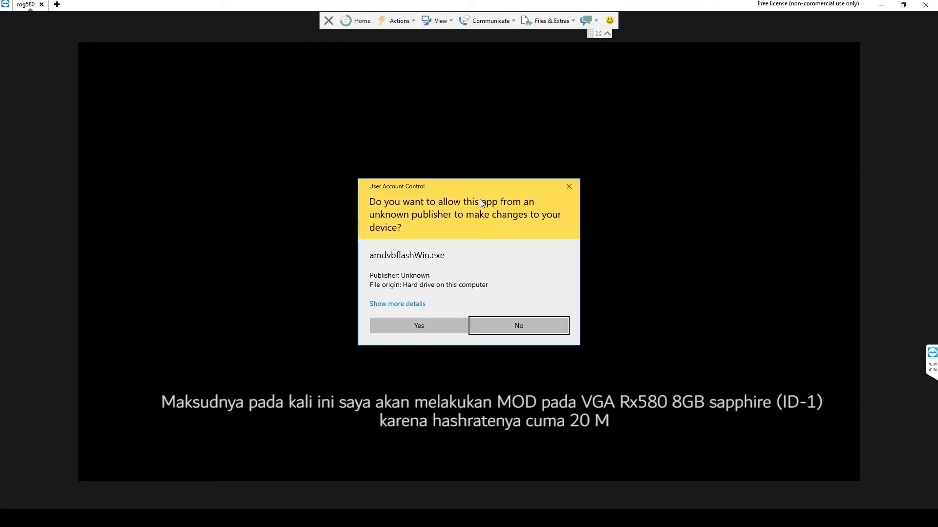
click(428, 327)
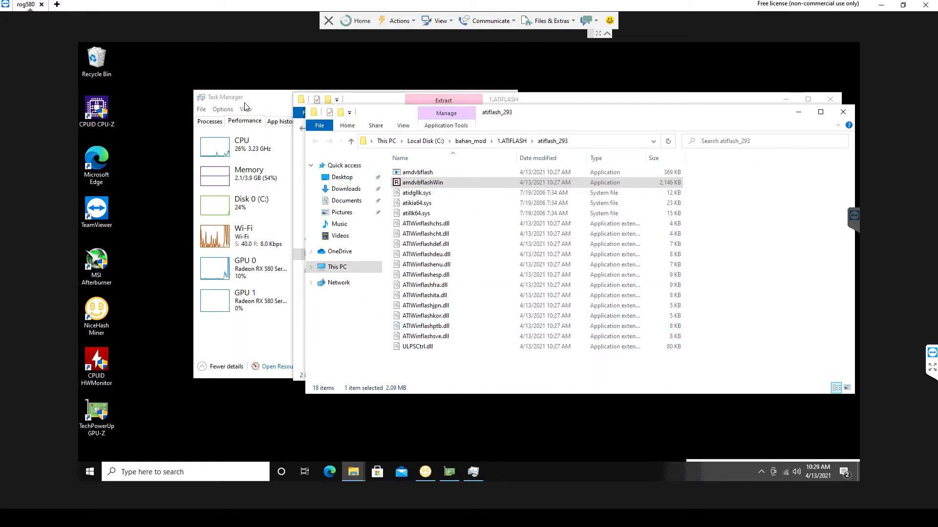
click(279, 100)
click(503, 96)
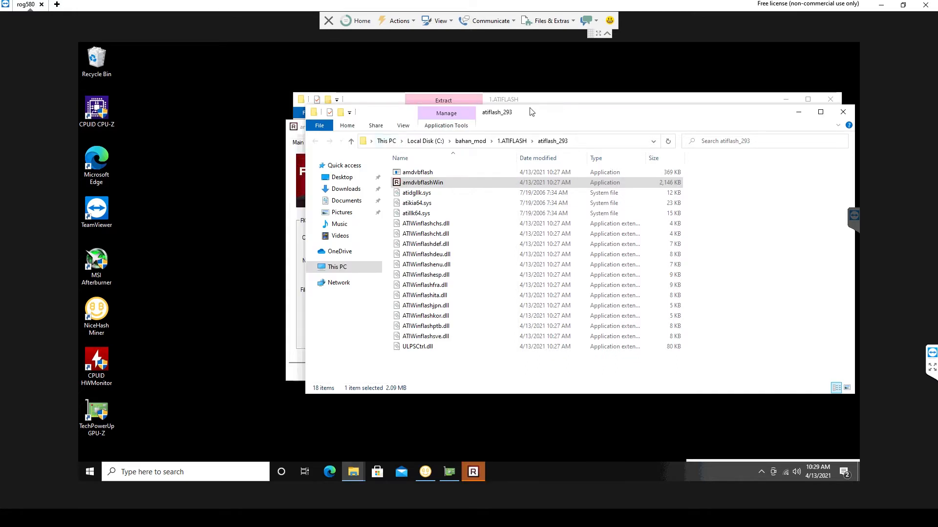
Bring amdvbflashWin to the front, move it clear, and compare the VBIOS details of the two Radeon RX 580 Series cards.
click(298, 138)
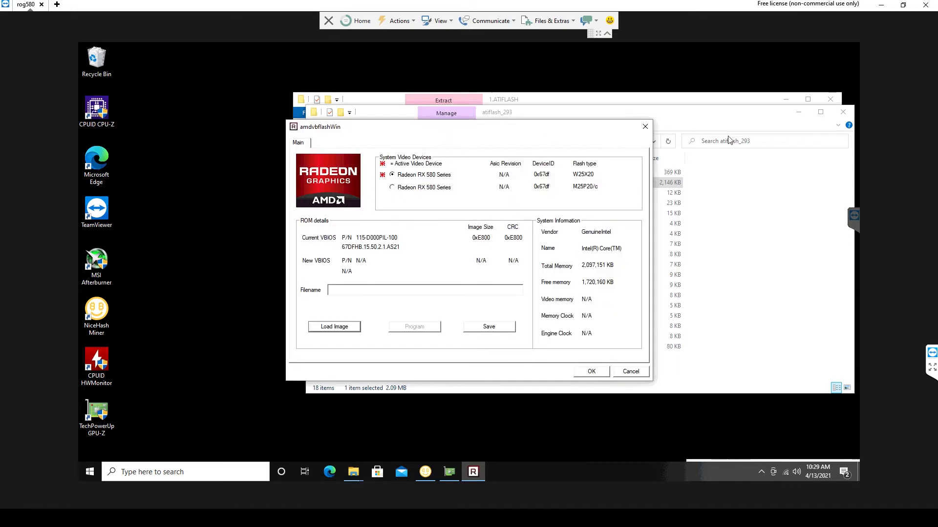
drag(464, 127, 362, 81)
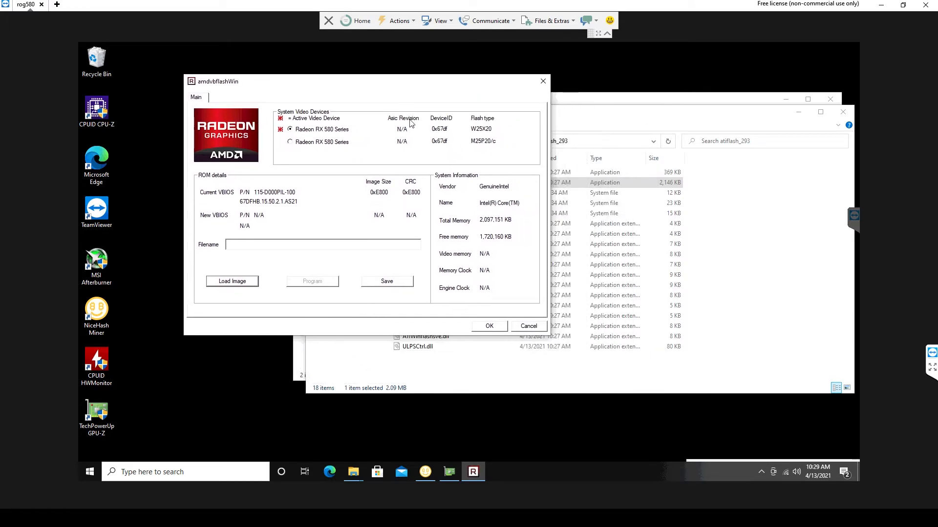
click(291, 142)
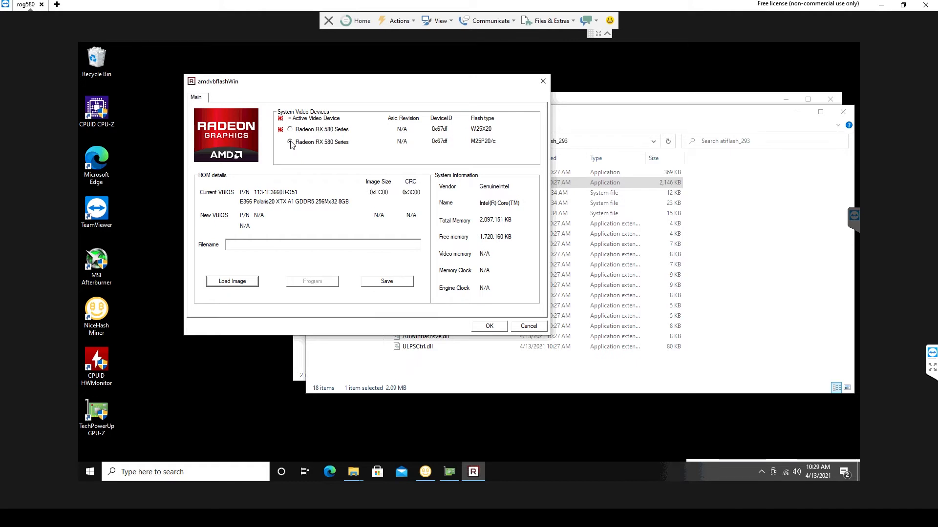
click(291, 130)
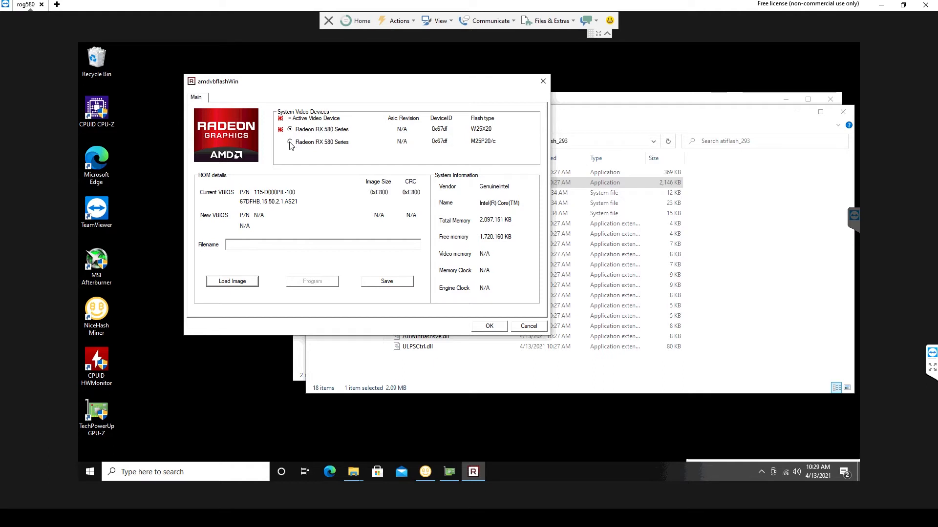
click(291, 142)
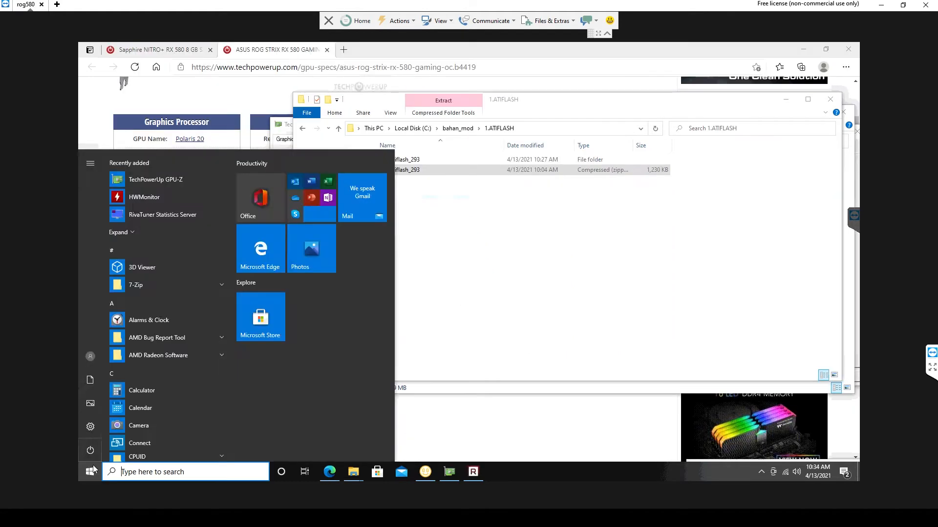
Open Device Manager and expand the display adapters.
text(DEVICE)
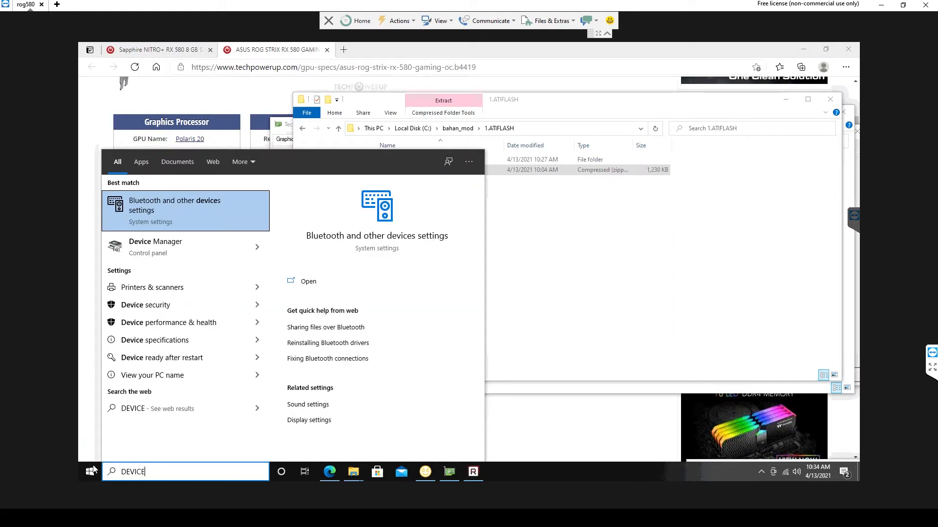
click(166, 246)
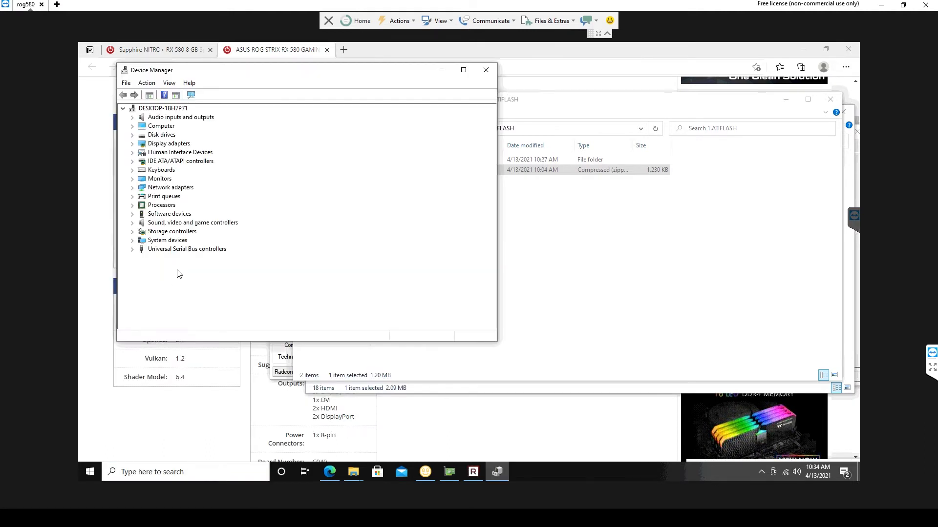
click(132, 143)
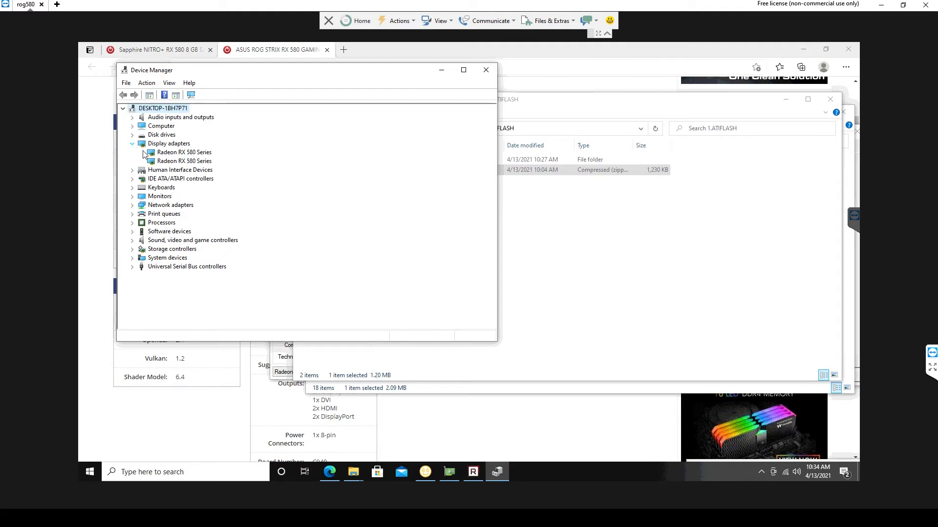
Disable the first-listed Radeon RX 580 Series display adapter and confirm the action.
click(191, 153)
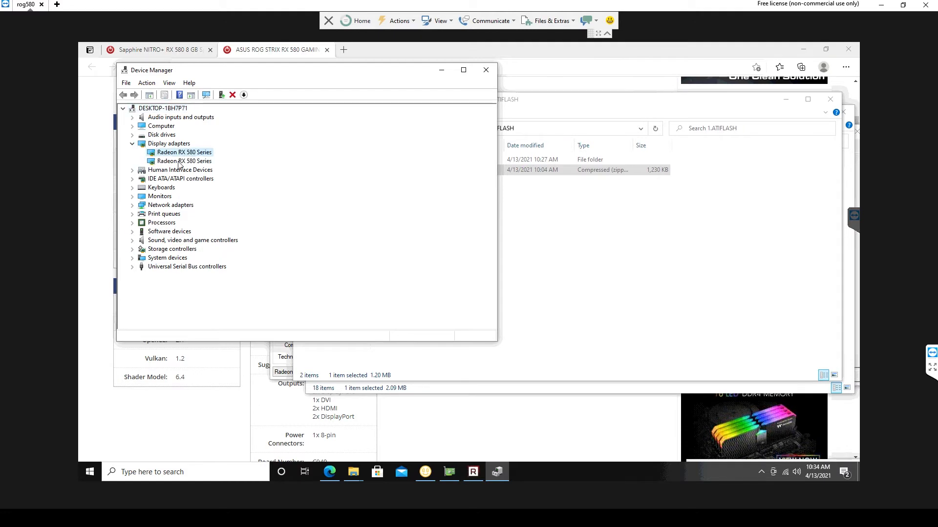
click(179, 163)
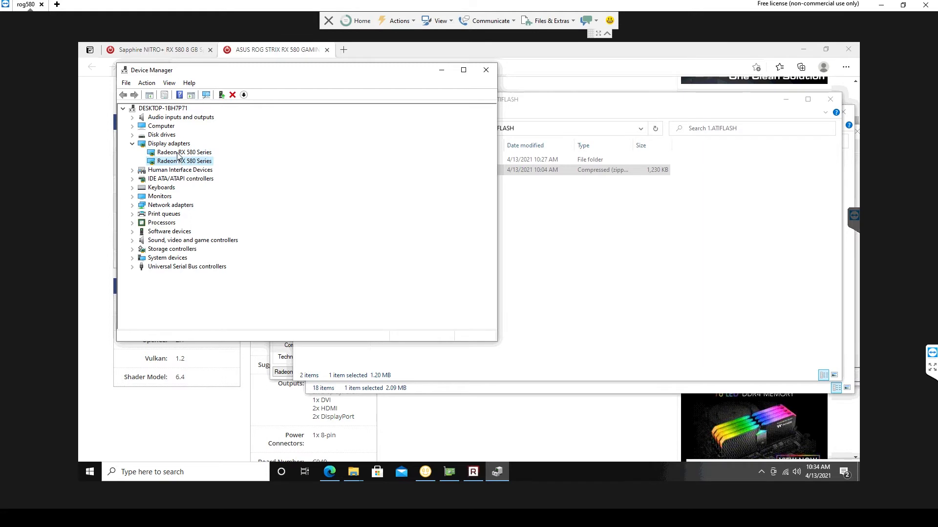
right_click(178, 154)
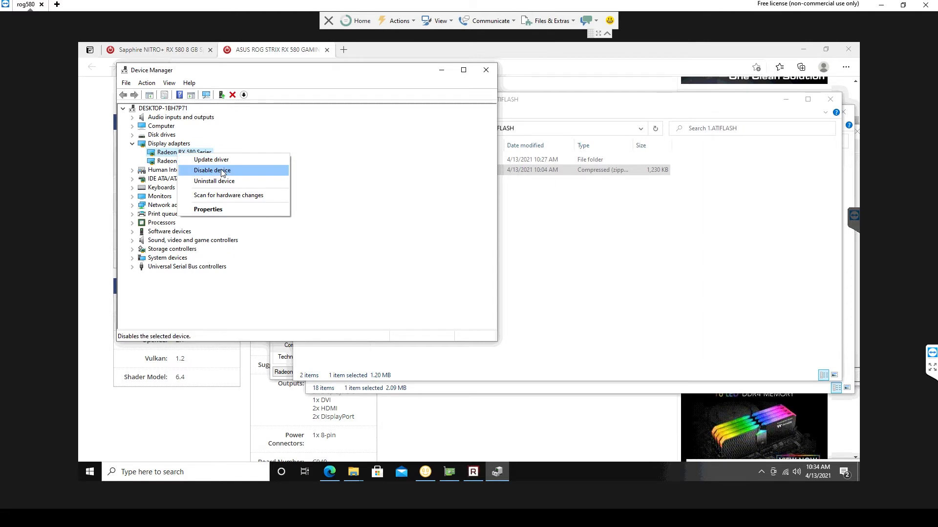
click(223, 172)
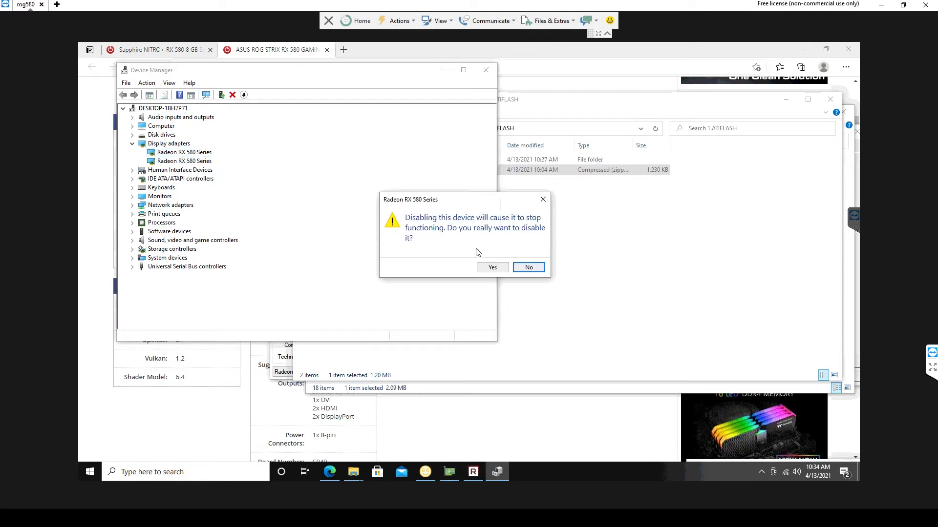
click(492, 268)
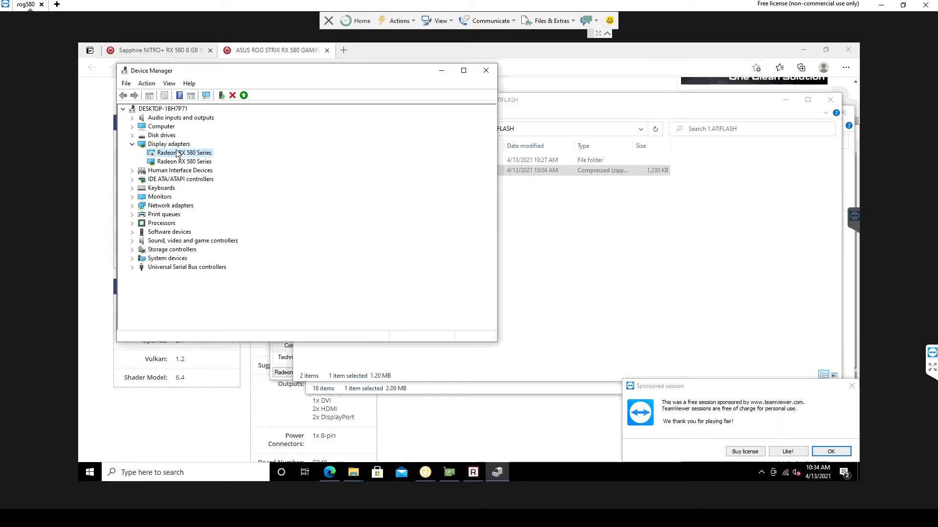
Close TechPowerUp GPU-Z and the running amdvbflashWin utility.
click(579, 268)
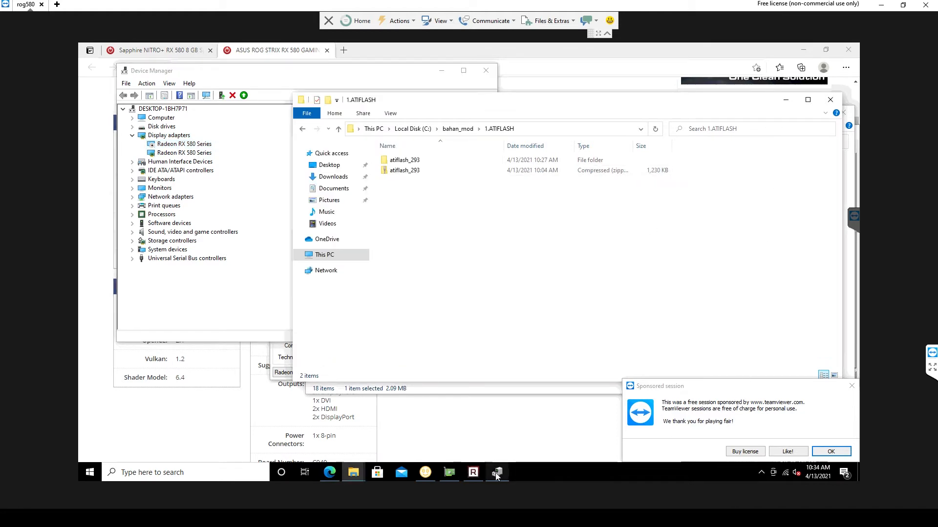
click(450, 473)
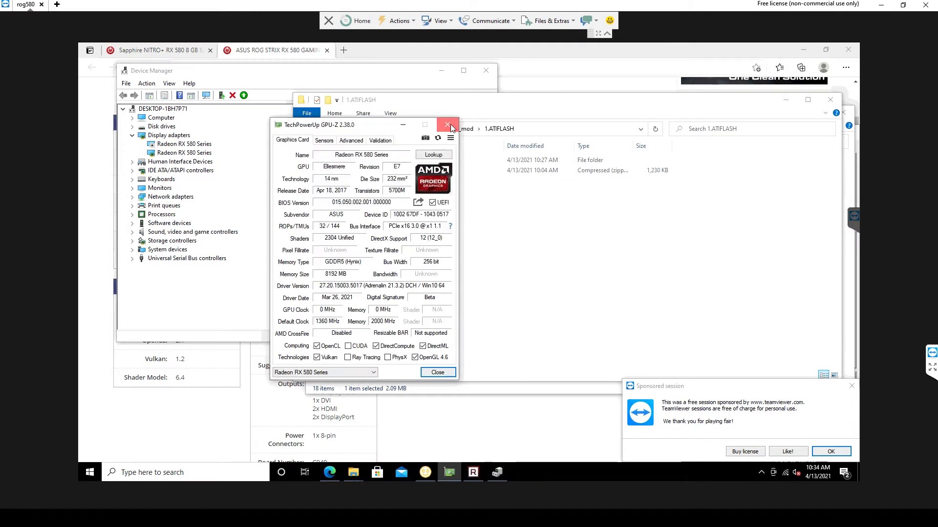
click(450, 127)
click(449, 473)
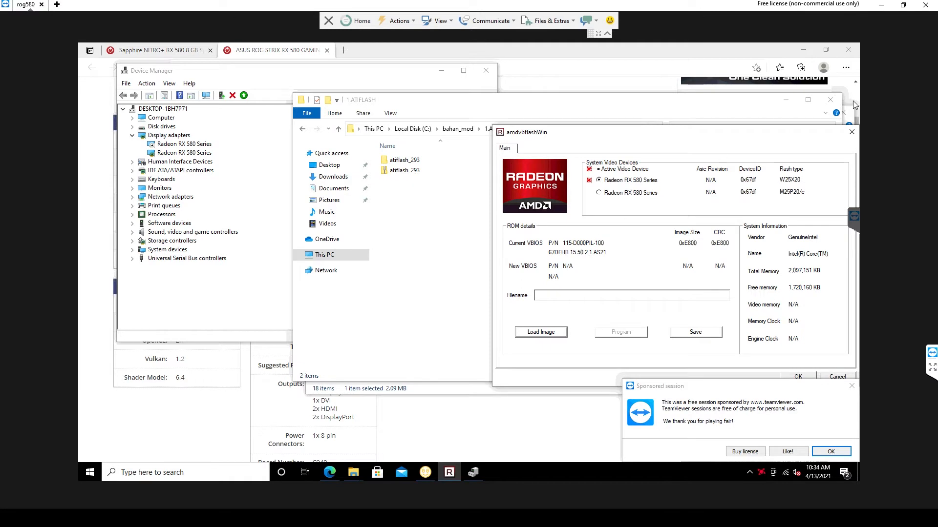
click(849, 131)
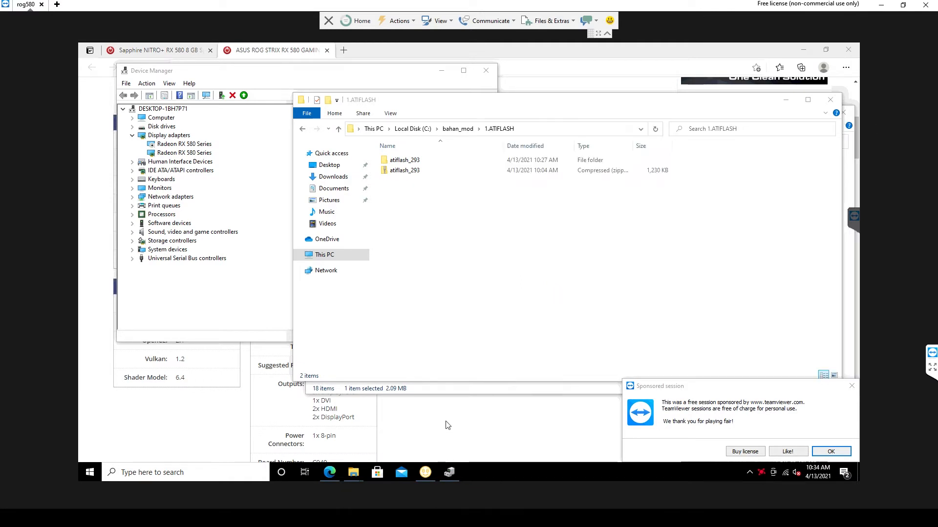
Run amdvbflashWin from the atiflash_293 folder as administrator and select the Radeon RX 580 Series device.
click(445, 388)
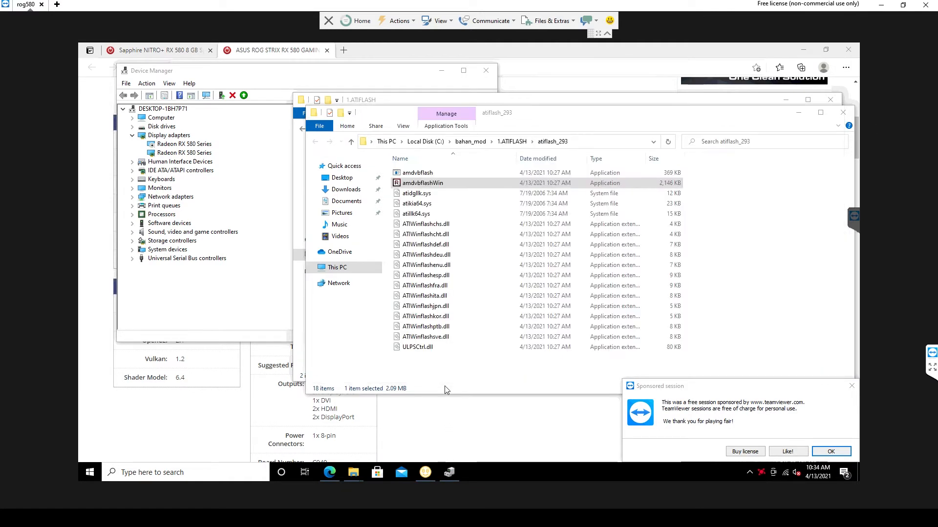
right_click(431, 183)
click(476, 200)
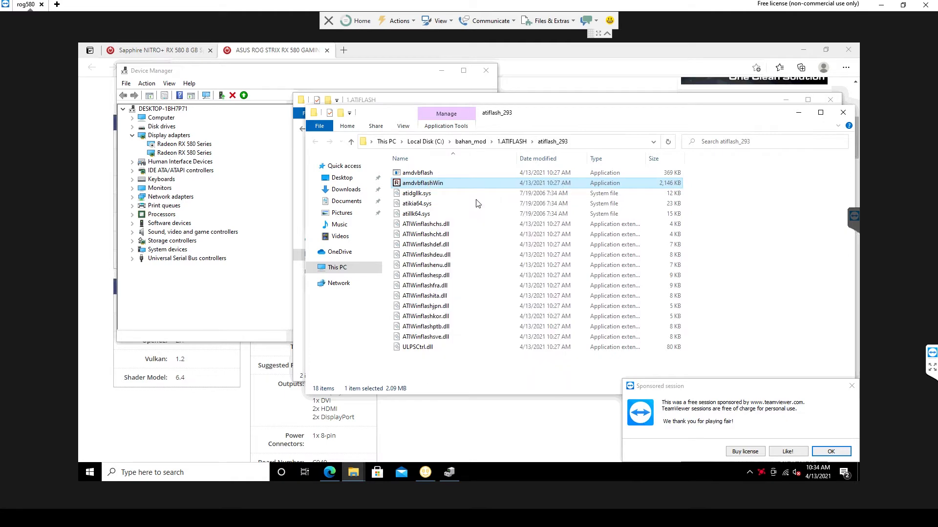
click(421, 334)
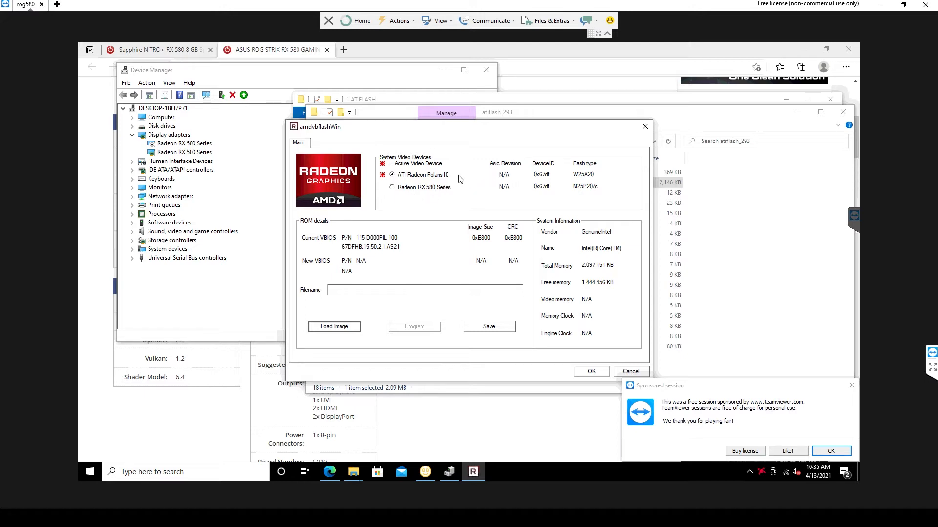
click(415, 190)
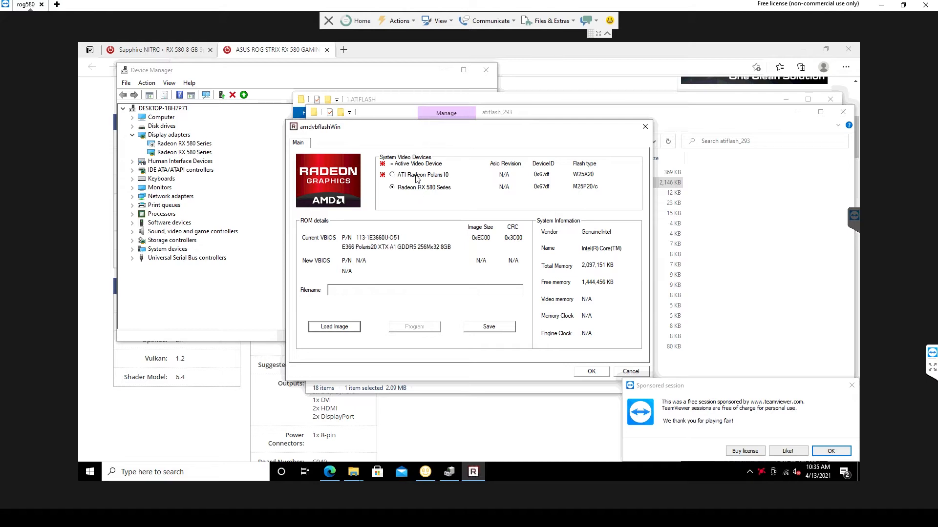
Launch CPU-Z with permission to make changes, show its graphics card details, and dismiss the General message in AMD Radeon Software.
click(90, 471)
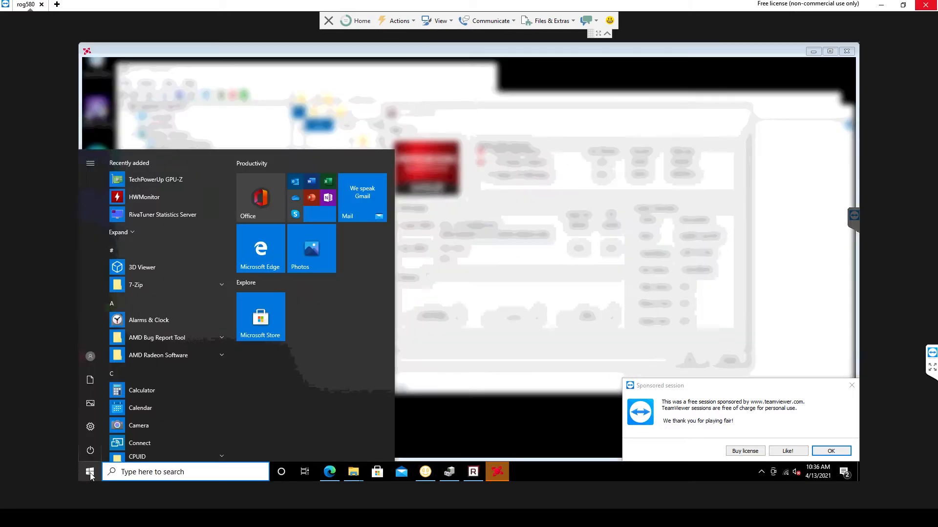
text(CPU)
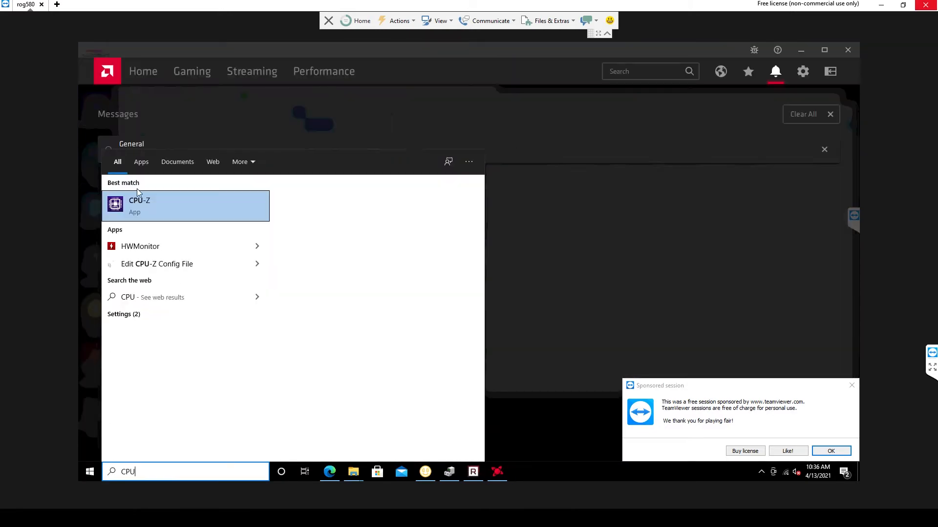
key(Return)
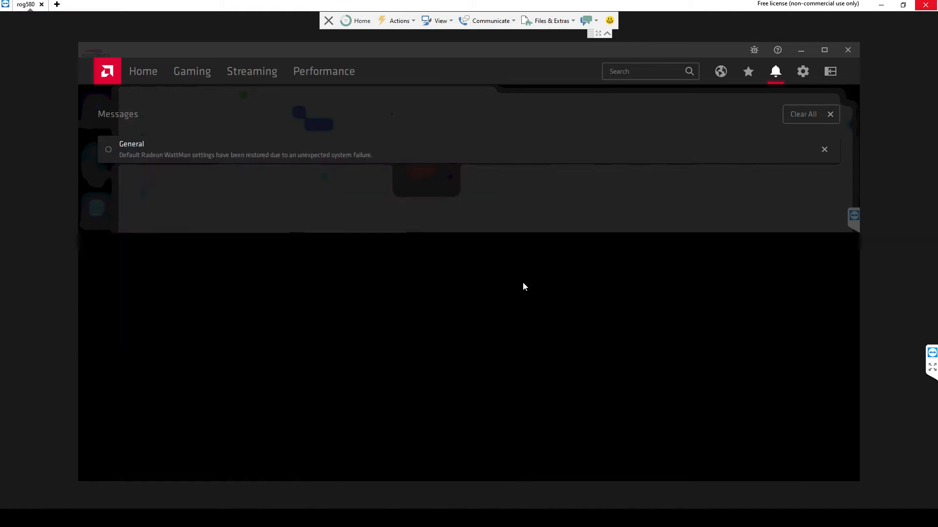
click(441, 322)
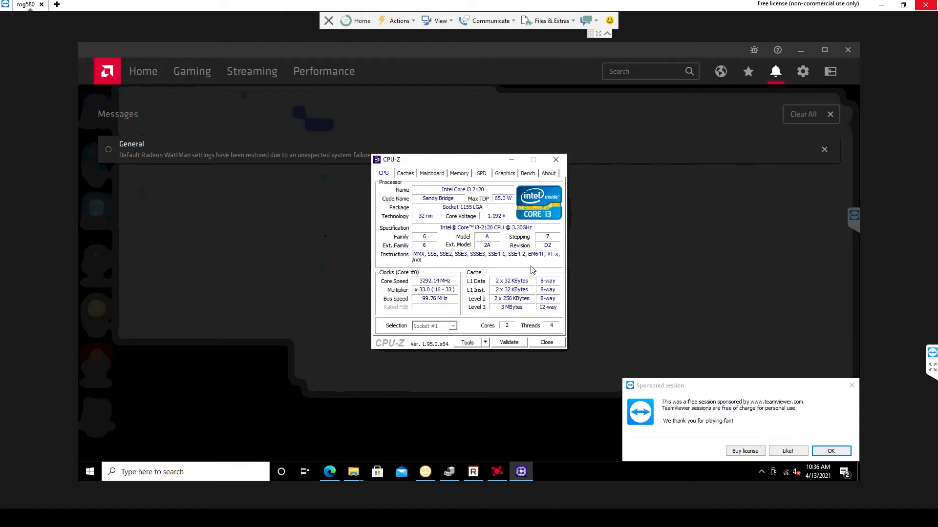
click(505, 174)
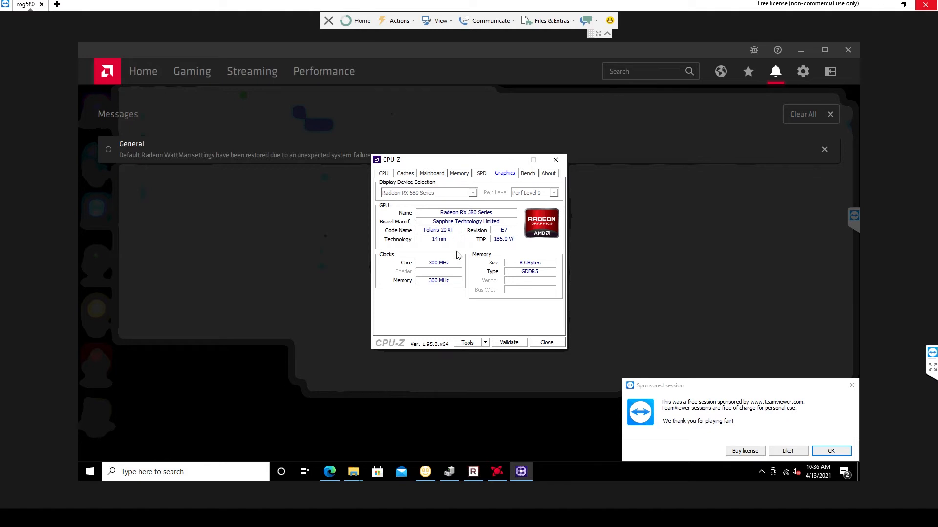
click(525, 386)
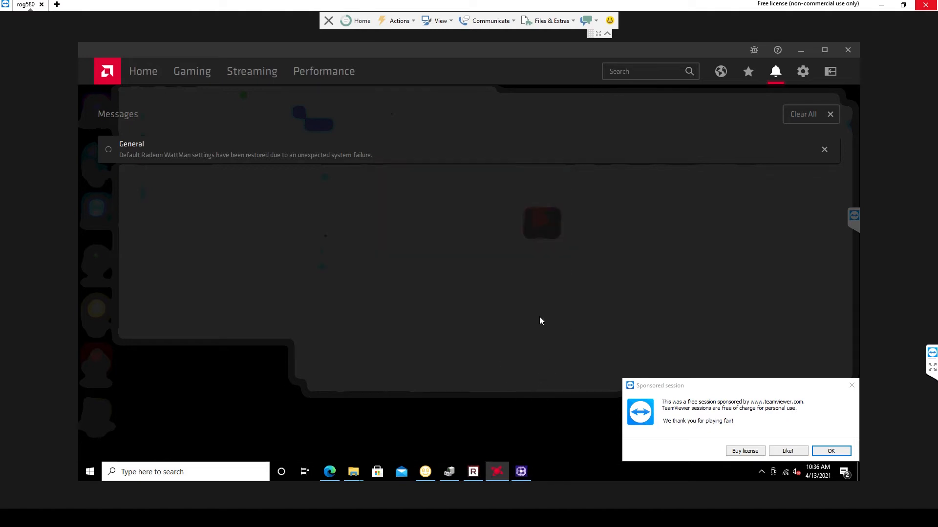
click(825, 149)
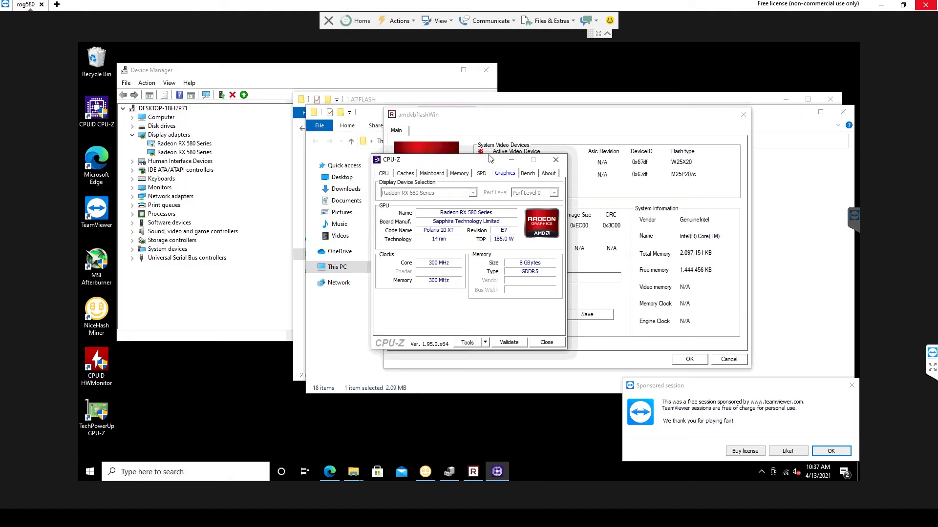
Place CPU-Z beside amdvbflashWin to compare the graphics card details, and close CPU-Z.
drag(489, 165, 326, 171)
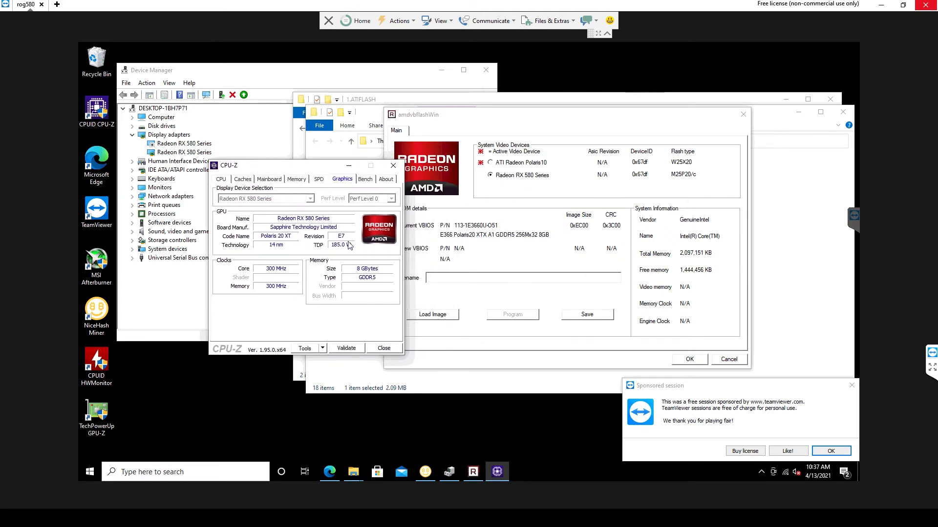
click(474, 243)
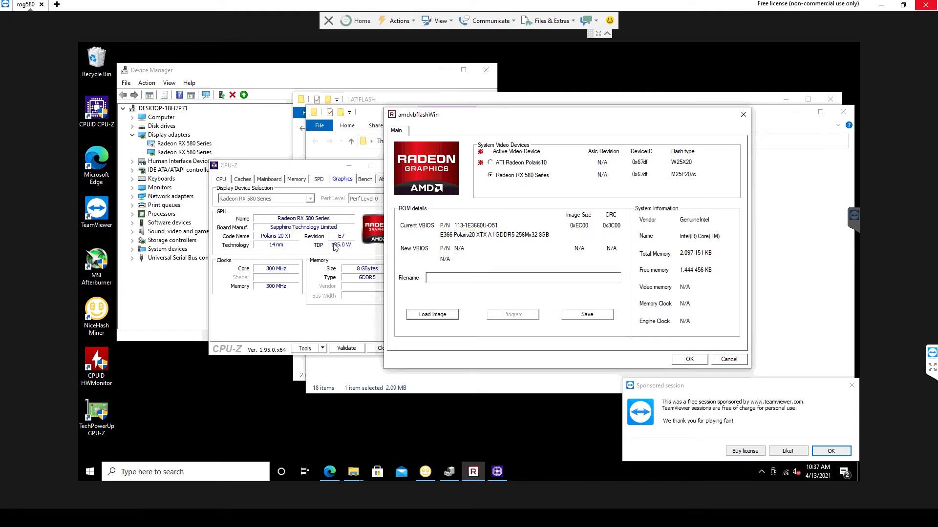
drag(306, 168, 237, 178)
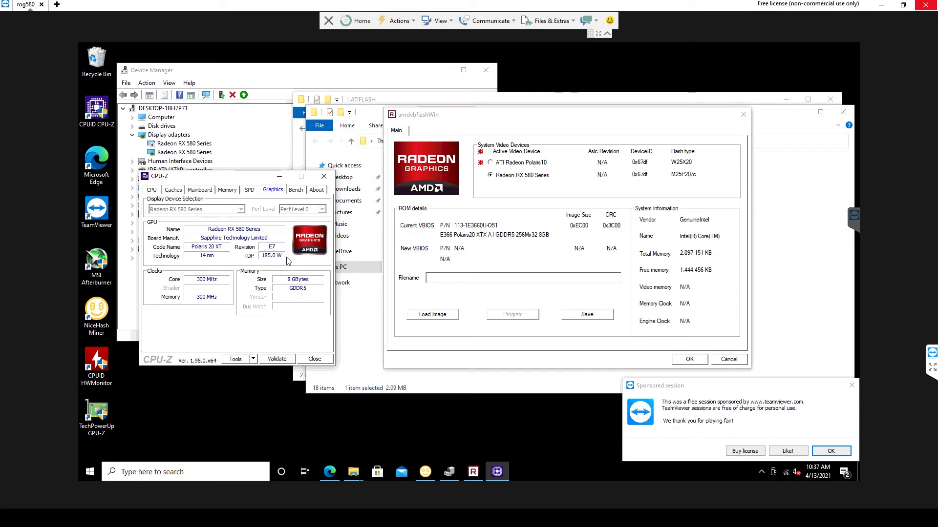
click(325, 177)
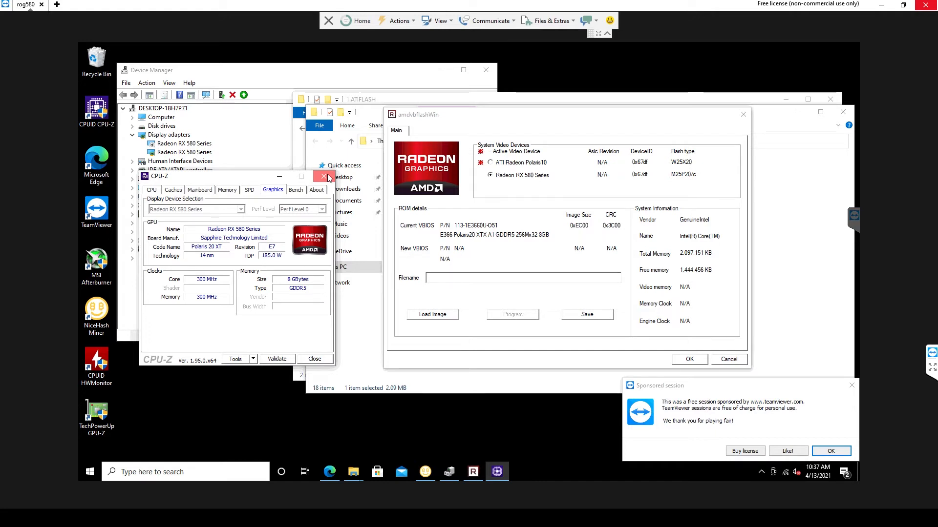
Start saving the Radeon RX 580 Series ROM image, and create and open a BACKUP folder inside bahan_mod as its destination.
click(587, 314)
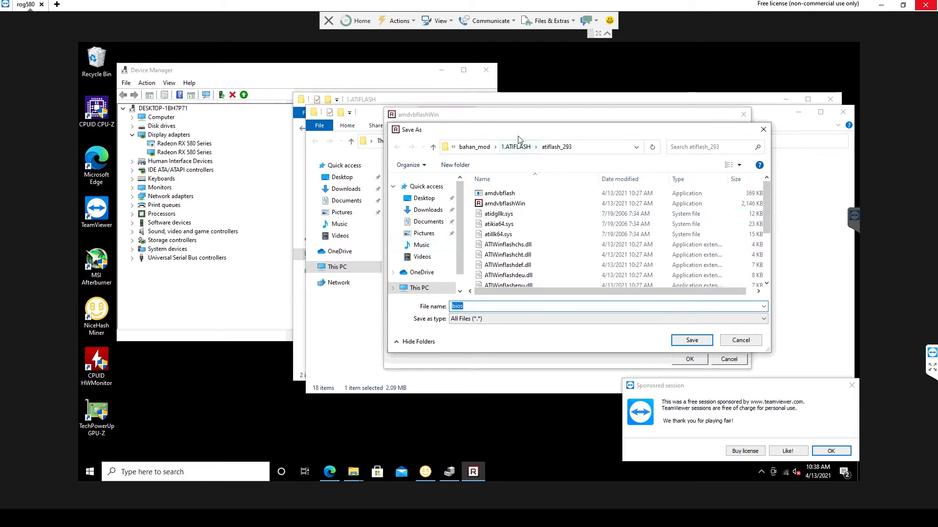
click(474, 147)
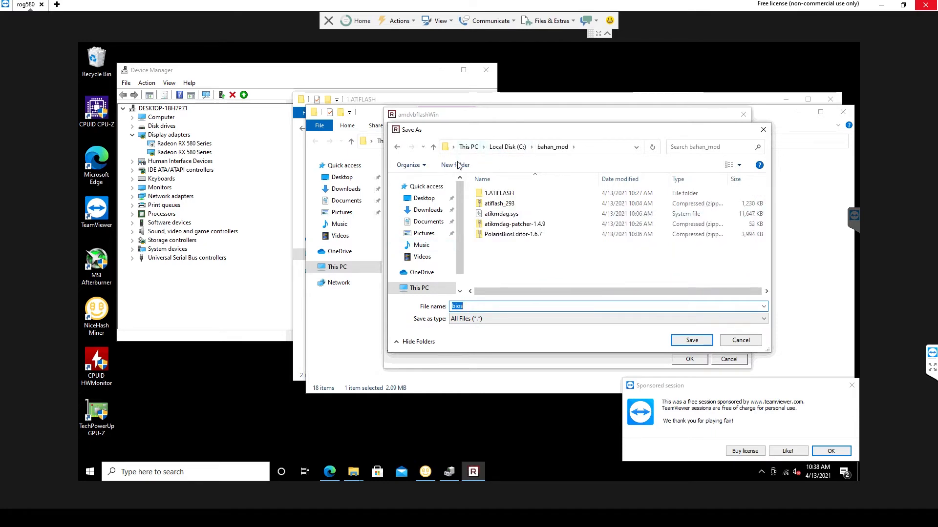
click(458, 166)
text(BACKUP)
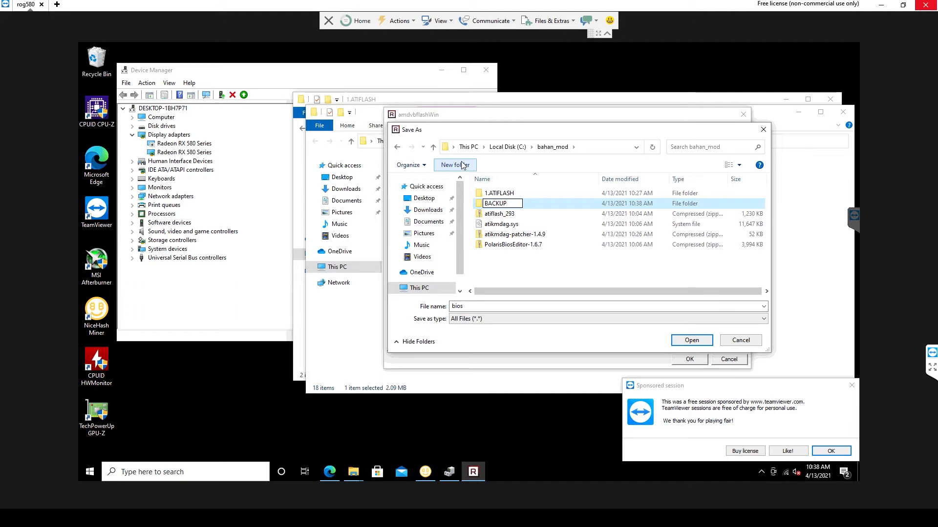
key(Return)
key(Return)
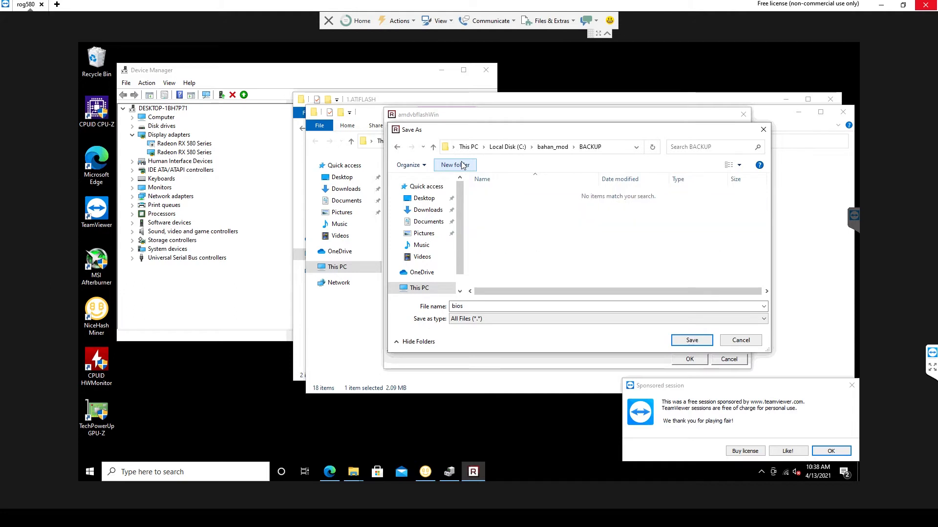
Save the card's original ROM image as bios in the BACKUP folder.
click(559, 307)
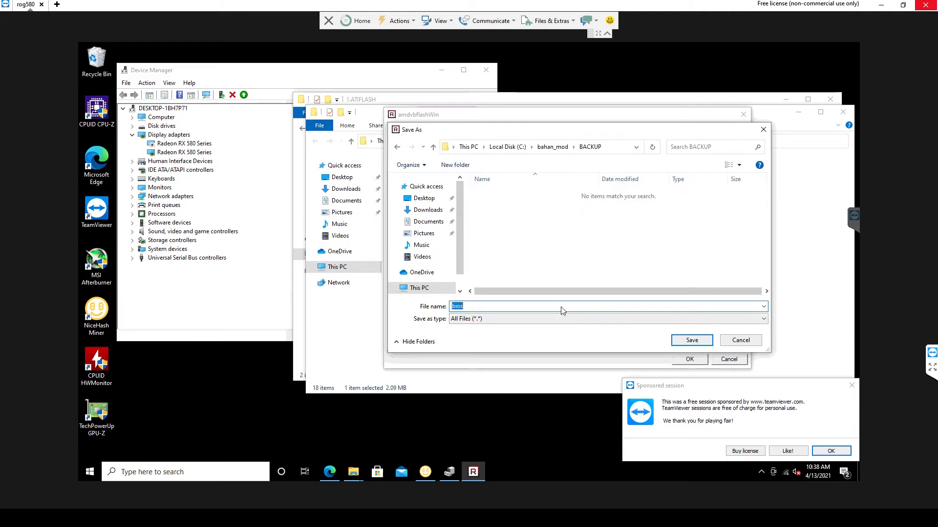
click(688, 342)
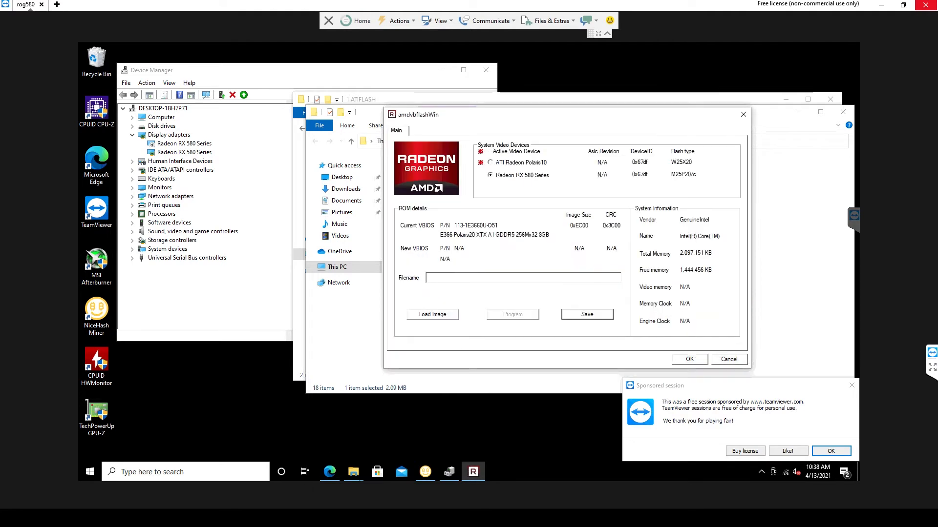
click(564, 263)
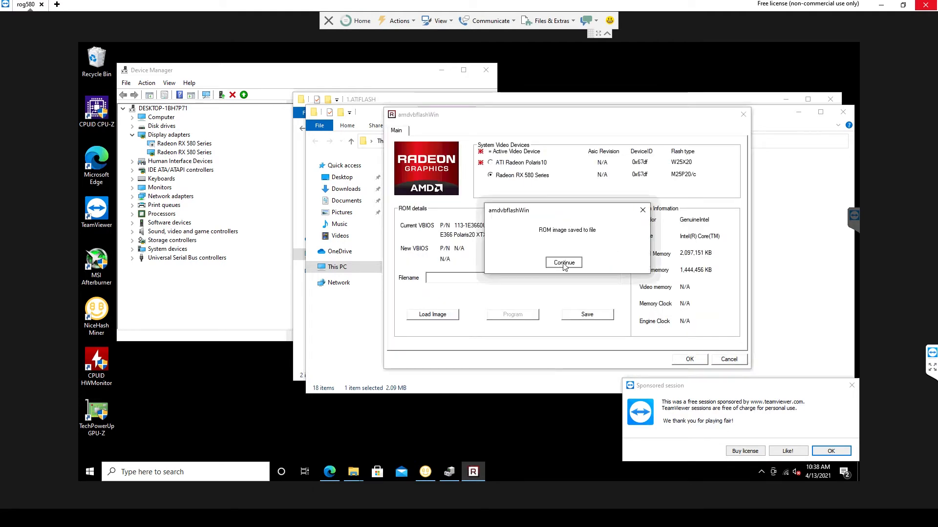
Save another copy of the card's ROM image as bios_BACKUP in the atiflash_293 folder.
click(587, 315)
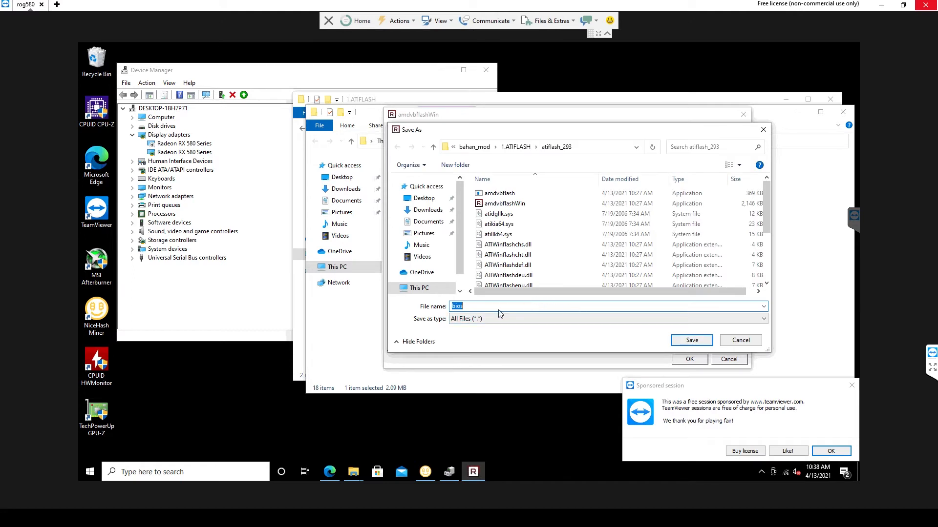
text(bios)
key(Return)
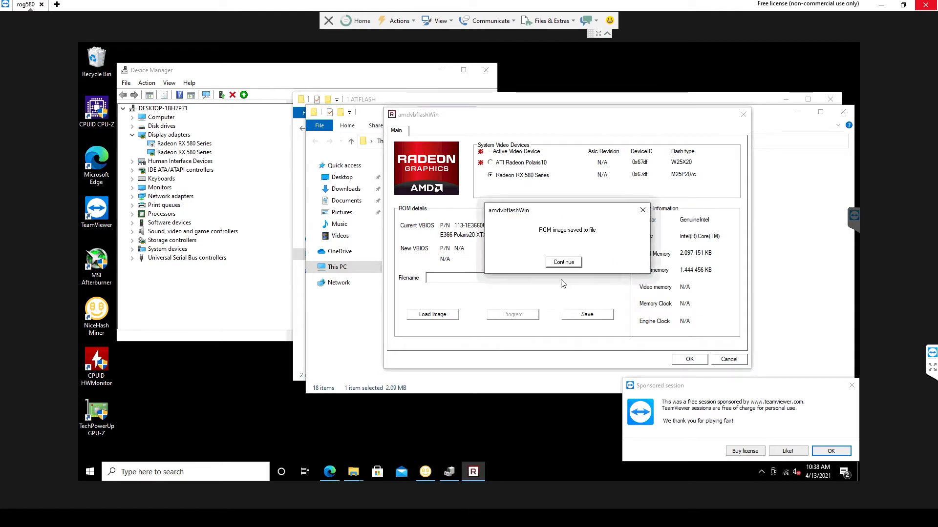
click(573, 264)
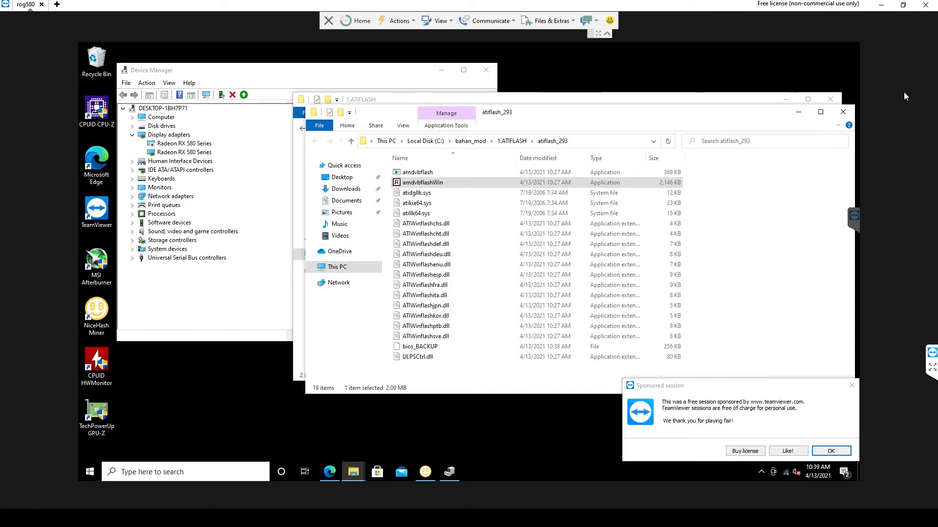
Close the atiflash_293 folder window and create a folder named 2.POLARIS in bahan_mod.
click(843, 112)
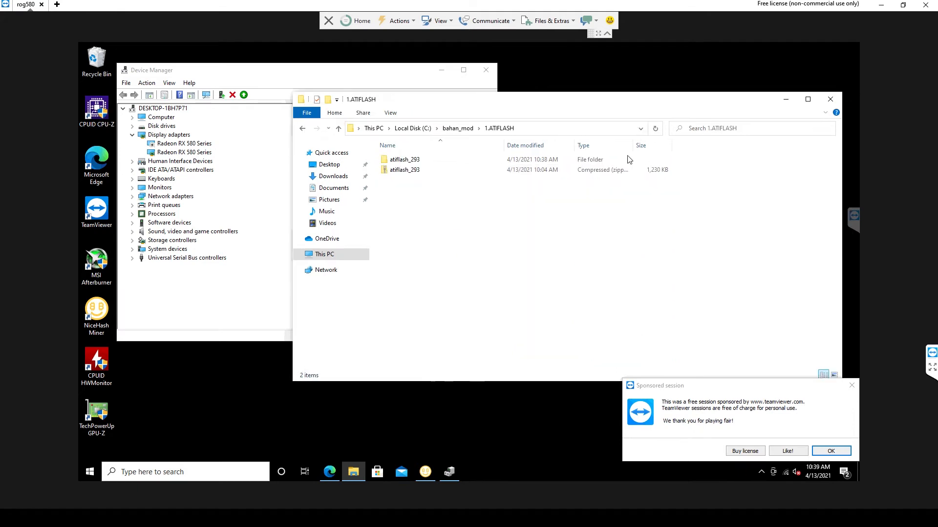
click(457, 128)
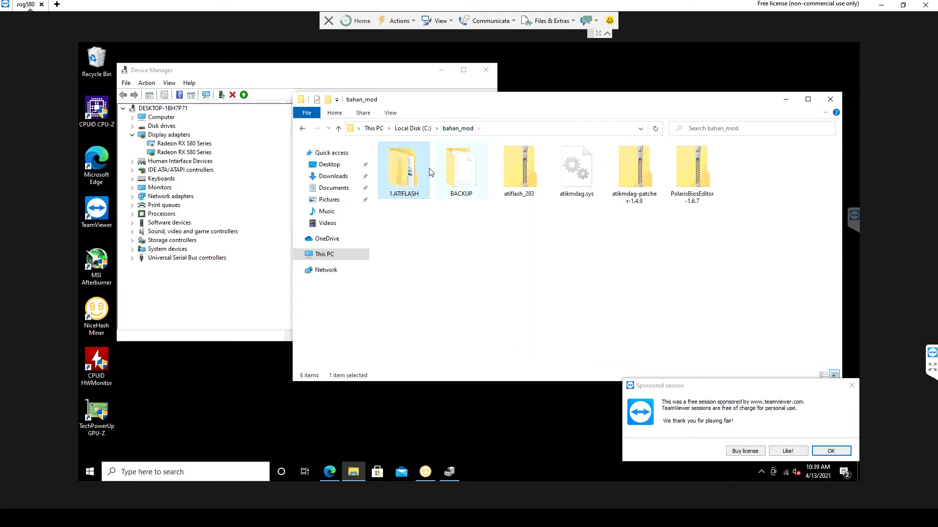
right_click(425, 240)
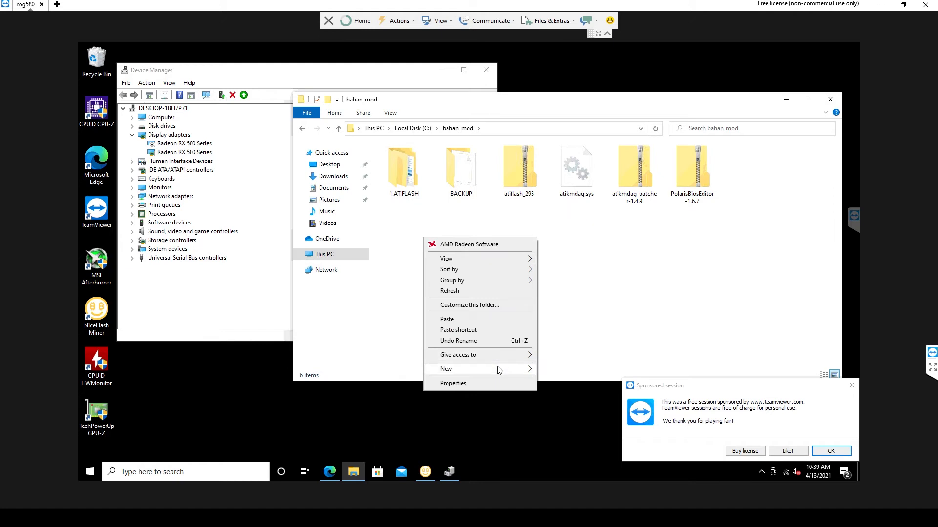
mouse_move(499, 370)
click(554, 371)
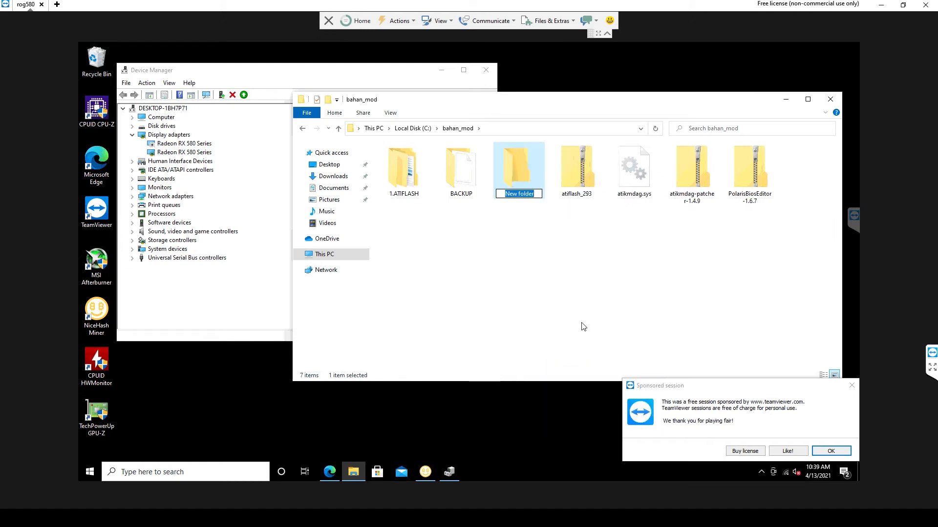
text(2.POLARIS)
key(Return)
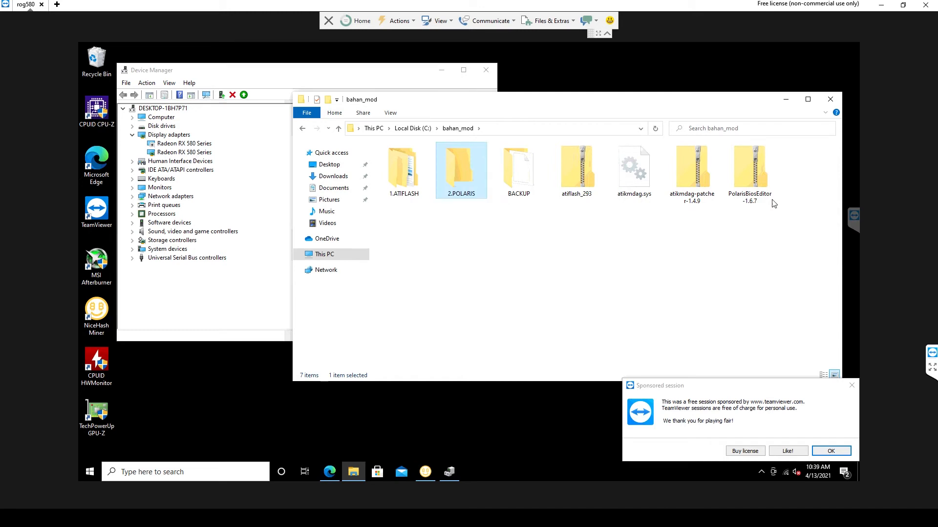
Copy the PolarisBiosEditor-1.6.7 archive into the 2.POLARIS folder and extract it there.
click(733, 197)
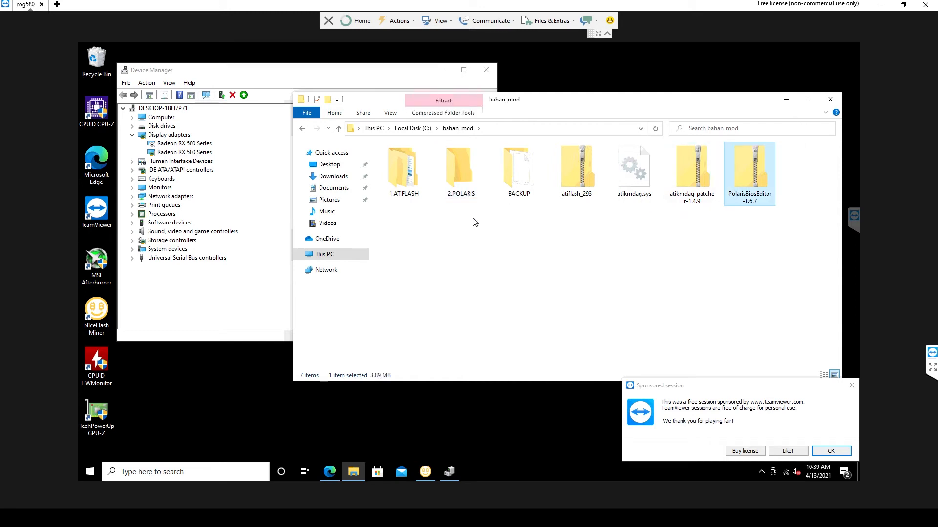
double_click(461, 169)
key(ctrl+v)
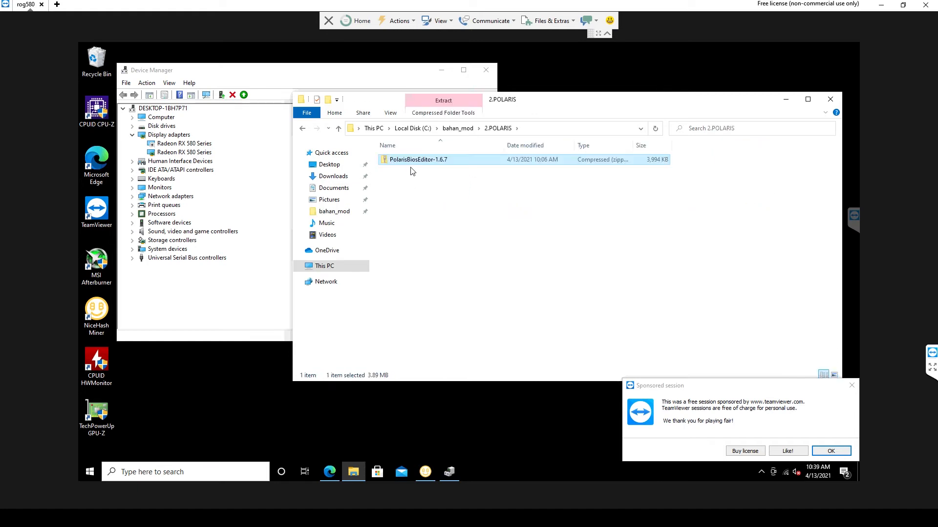
right_click(411, 162)
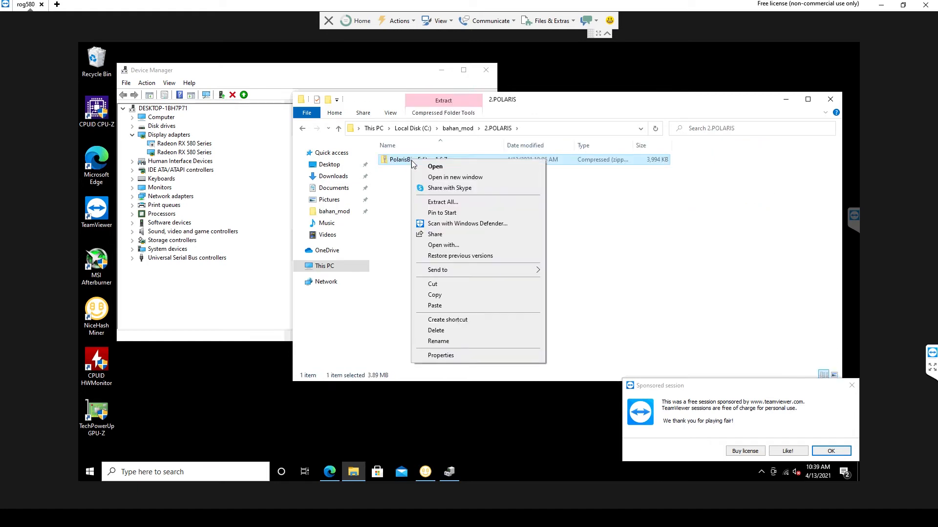
click(452, 202)
click(554, 350)
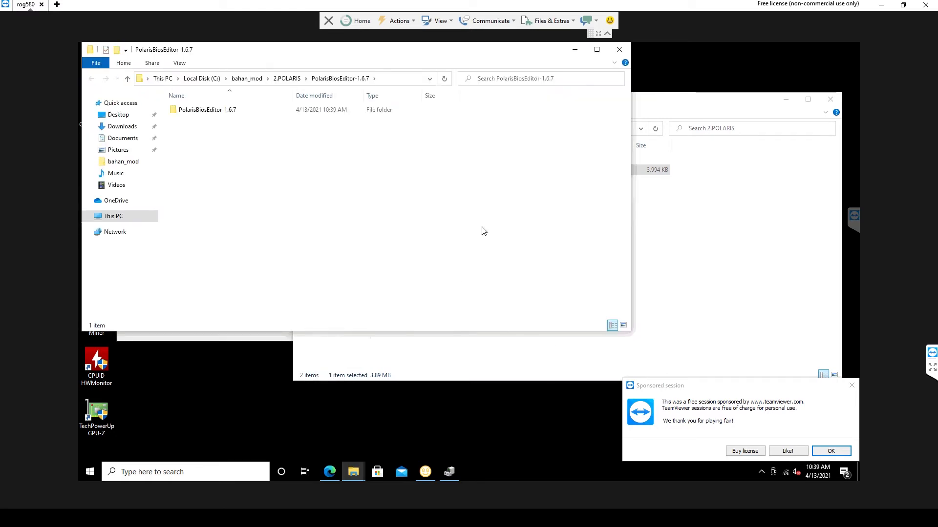
Try to run PolarisBiosEditor as administrator from the extracted PolarisBiosEditor-1.6.7 folder.
drag(605, 53, 743, 116)
double_click(338, 175)
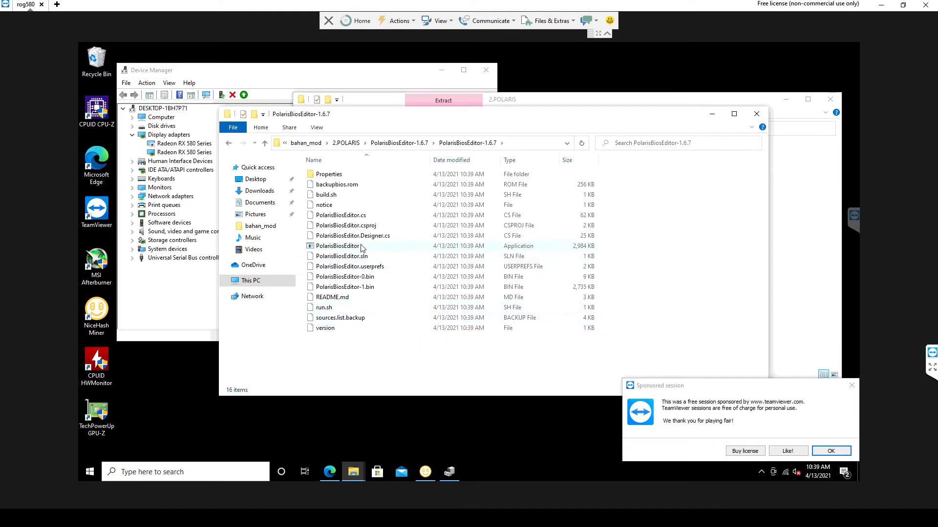
click(361, 247)
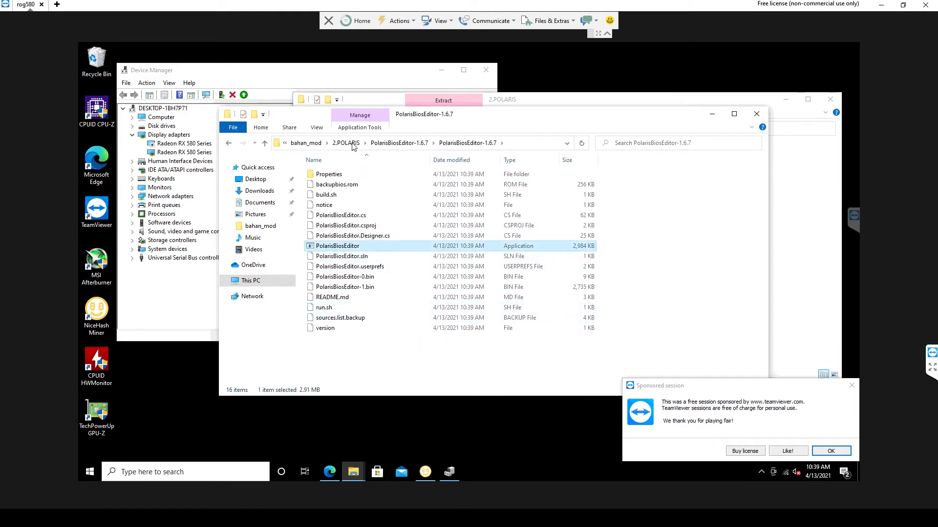
drag(315, 114, 442, 112)
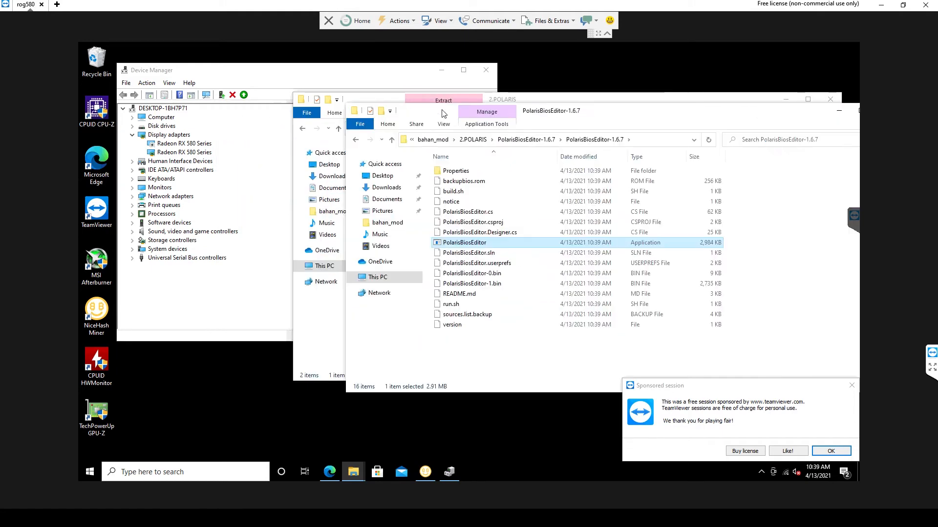
right_click(447, 246)
click(489, 264)
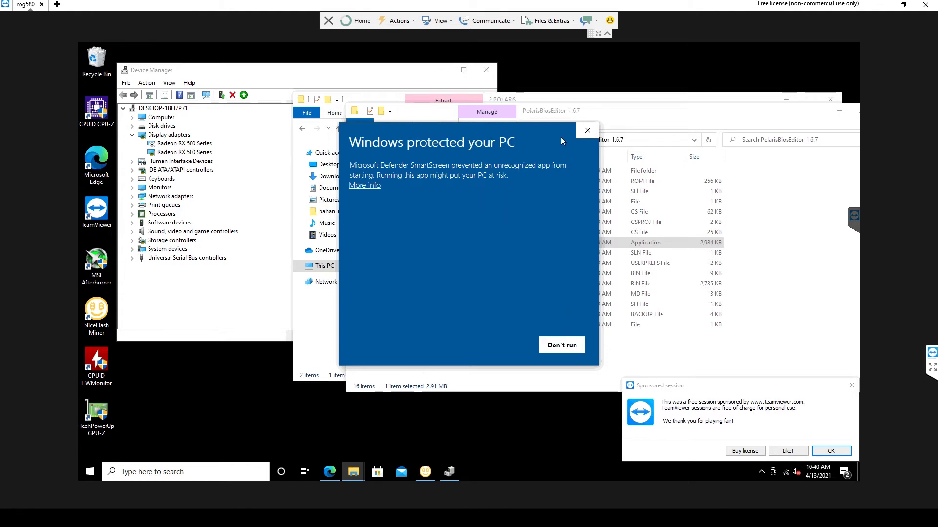
click(587, 132)
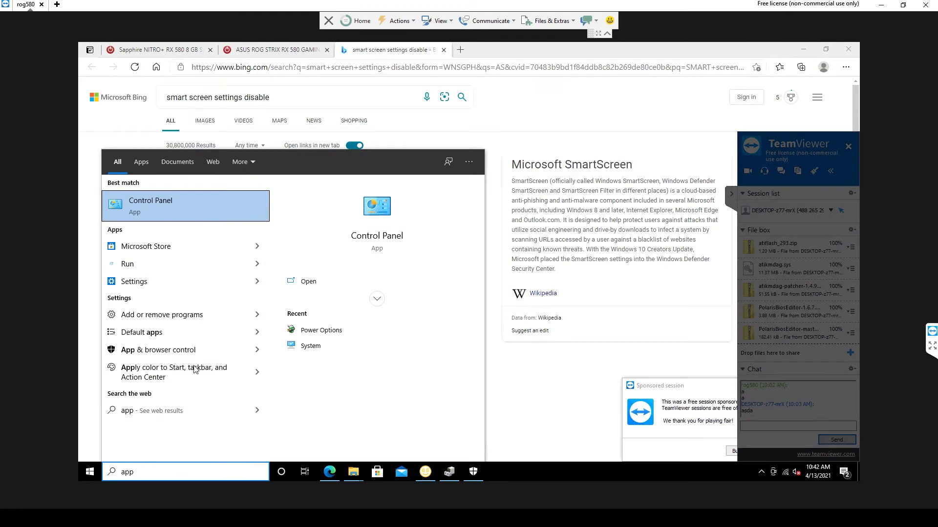
Open App & browser control in Windows Security and turn off SmartScreen for Microsoft Store apps and for Microsoft Edge.
click(191, 354)
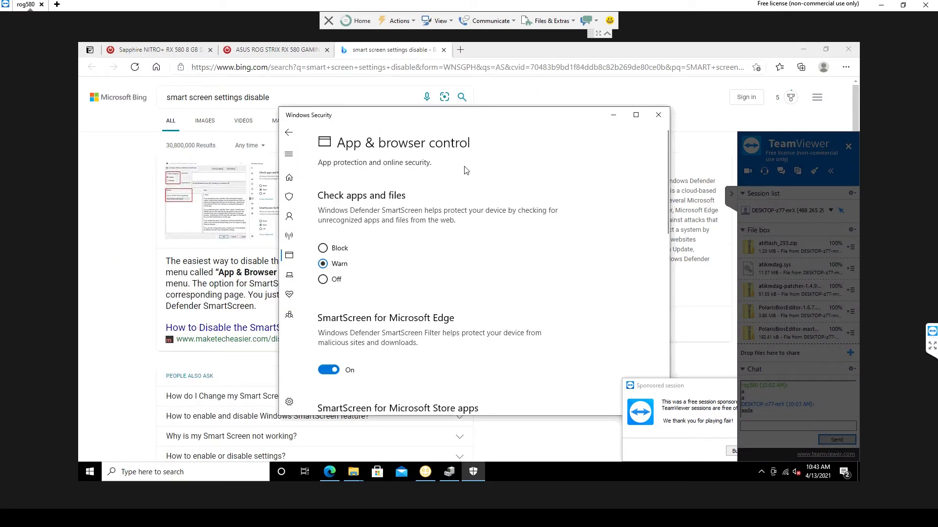
drag(508, 126, 710, 193)
drag(551, 159, 405, 125)
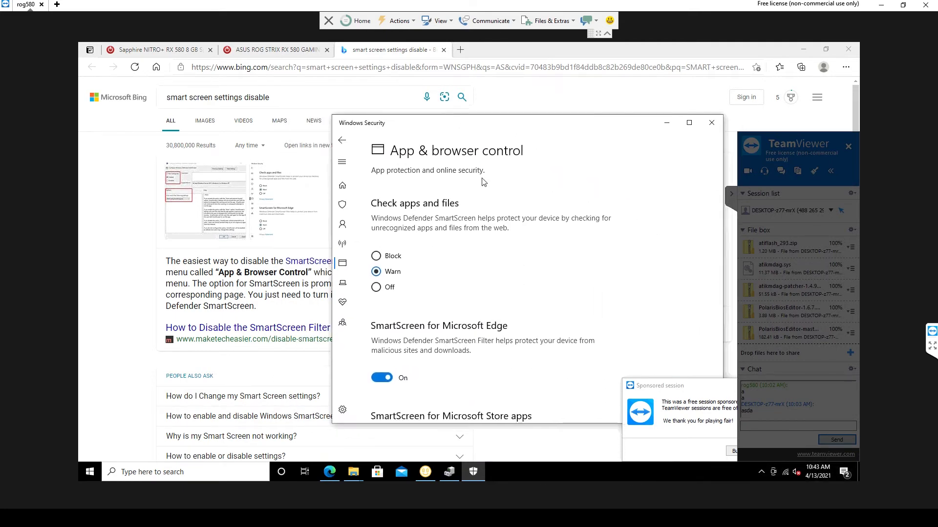
scroll(444, 353, down, 3)
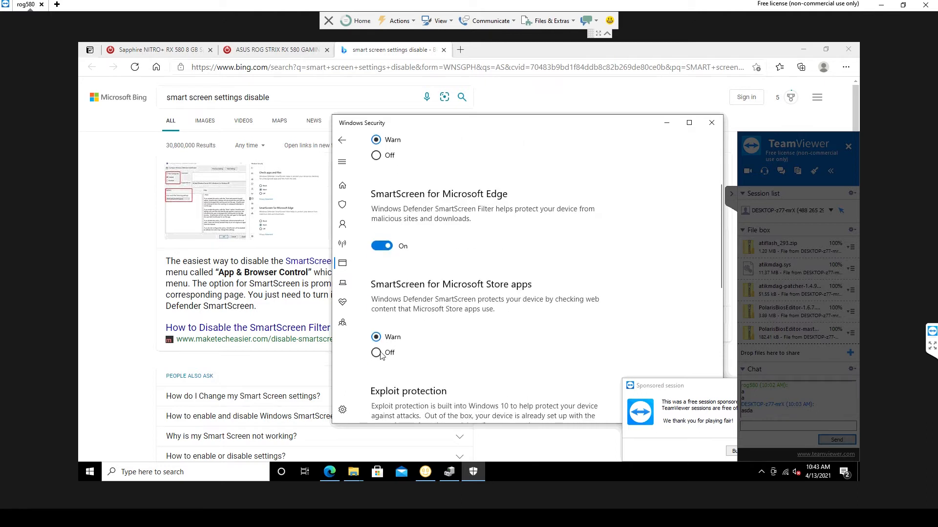
click(377, 353)
click(379, 247)
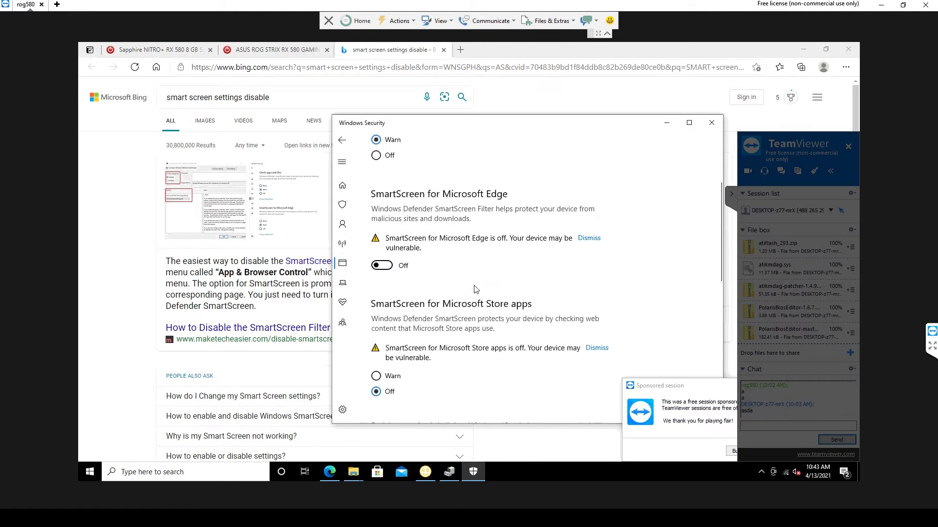
Set Check apps and files to Off and allow Windows Security to make changes to the device.
scroll(476, 289, up, 3)
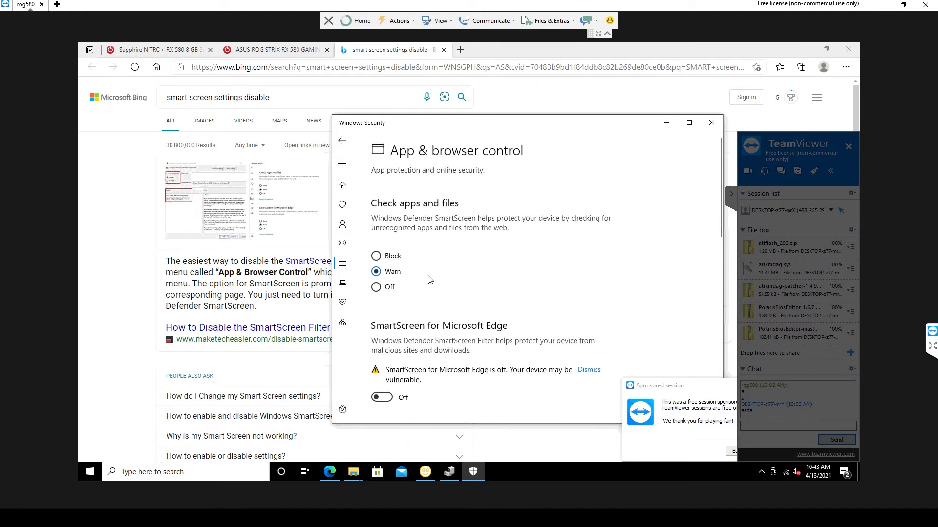
click(390, 292)
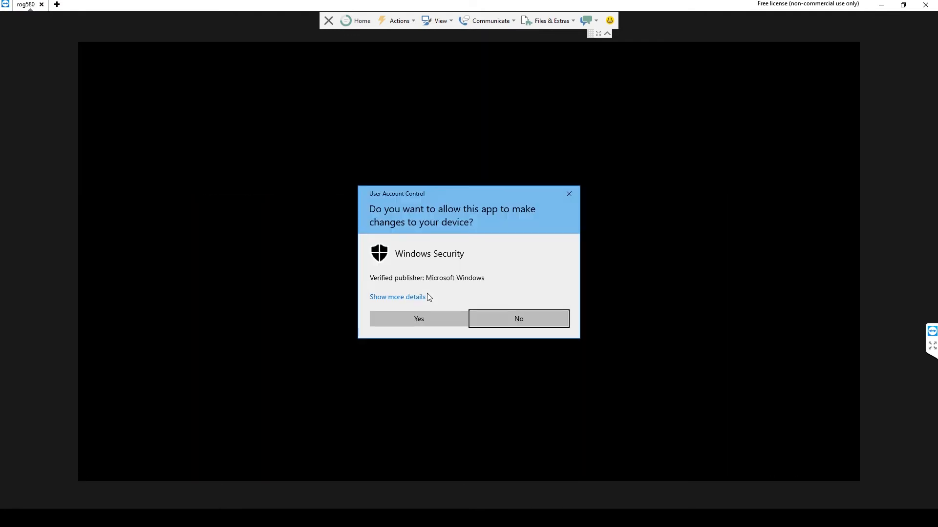
click(429, 324)
Look through the remaining App & browser control settings, and close Windows Security and the Microsoft Edge browser.
scroll(433, 322, down, 5)
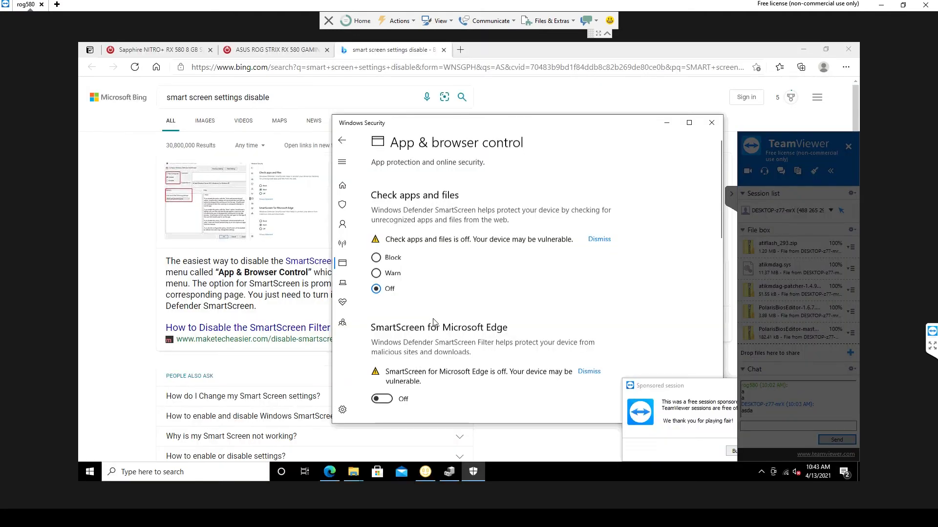
scroll(433, 322, down, 3)
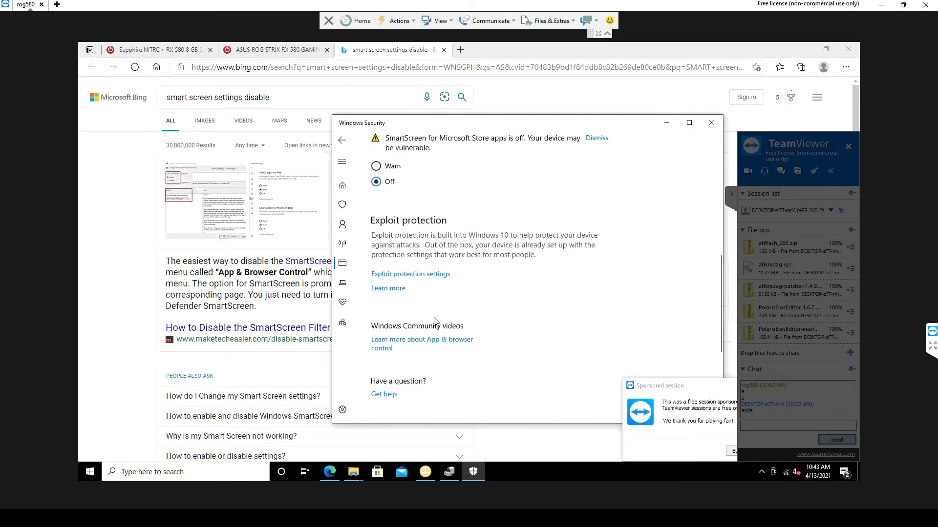
scroll(435, 320, down, 4)
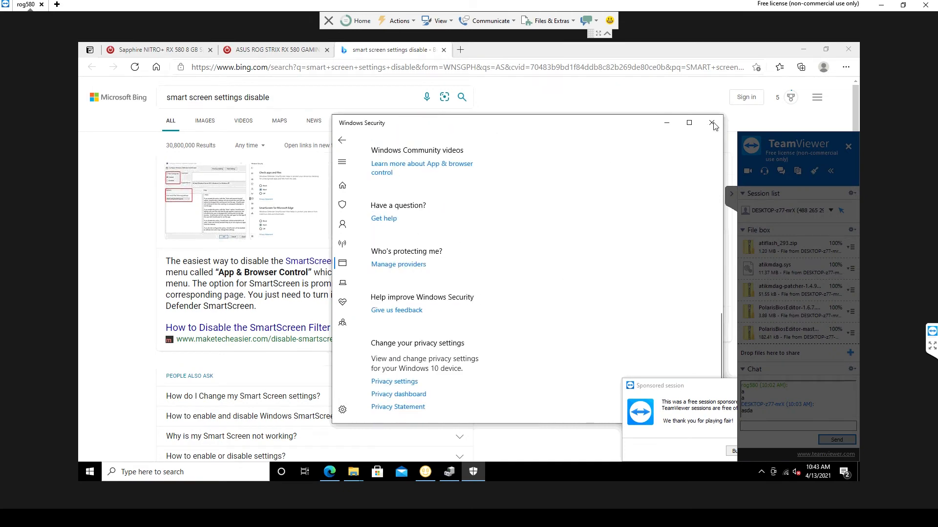
click(711, 122)
click(329, 471)
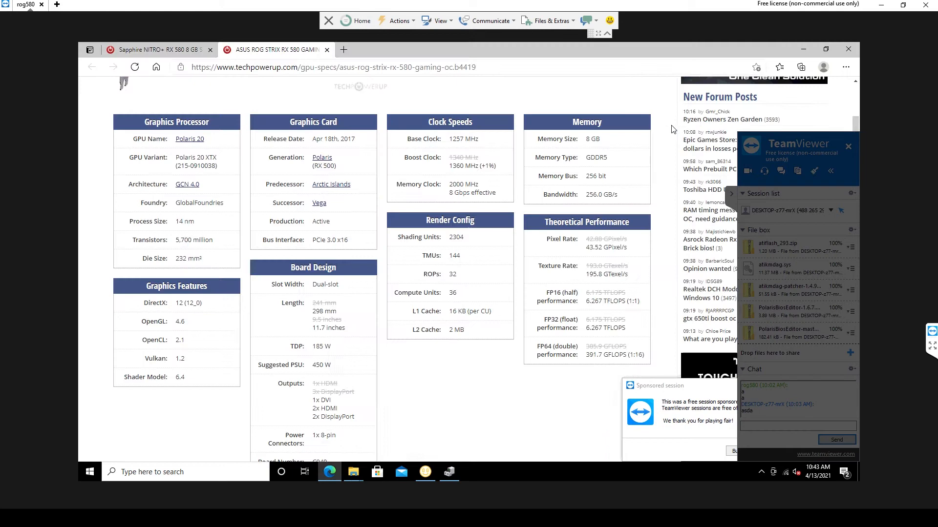
click(852, 50)
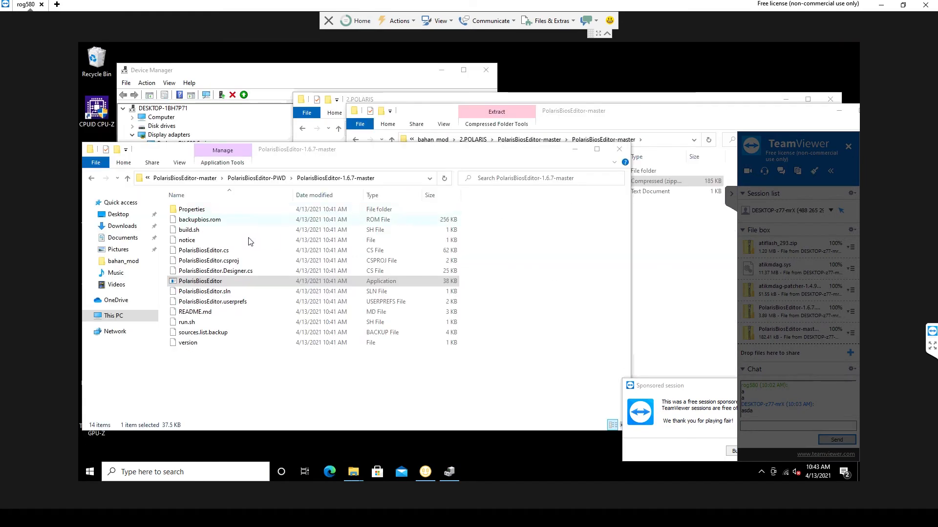
Run PolarisBiosEditor as administrator from the PolarisBiosEditor-1.6.7-master folder and allow it to make changes to the device.
right_click(218, 280)
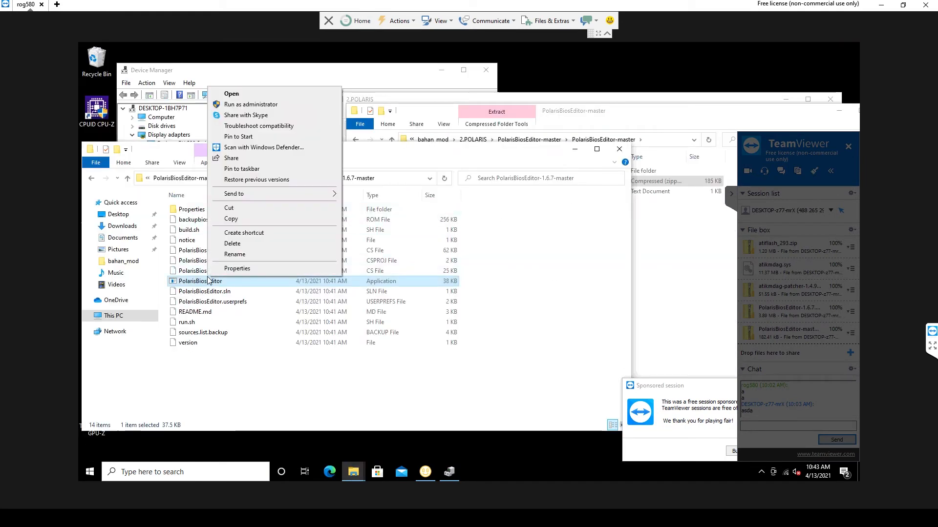
click(249, 104)
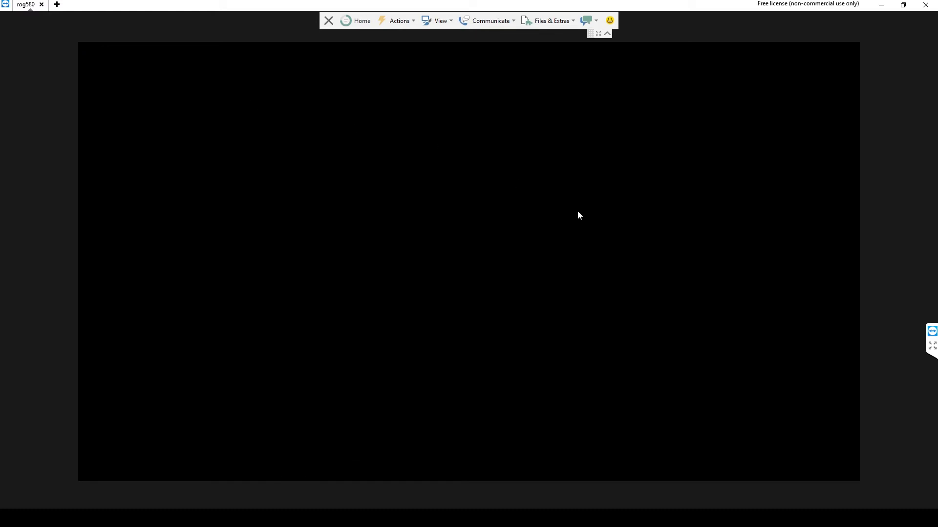
click(438, 326)
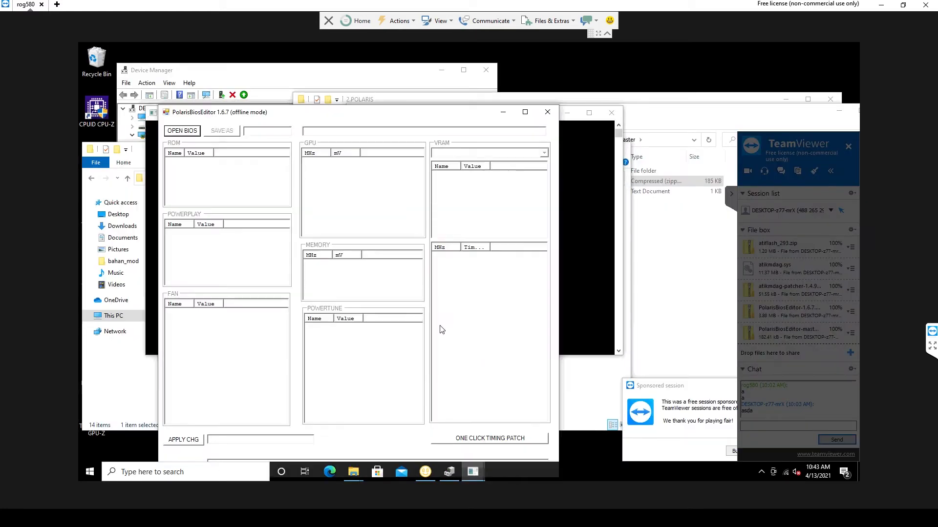
Open the original BIOS file bios.rom from C:\bahan_mod\BACKUP in PolarisBiosEditor.
click(182, 130)
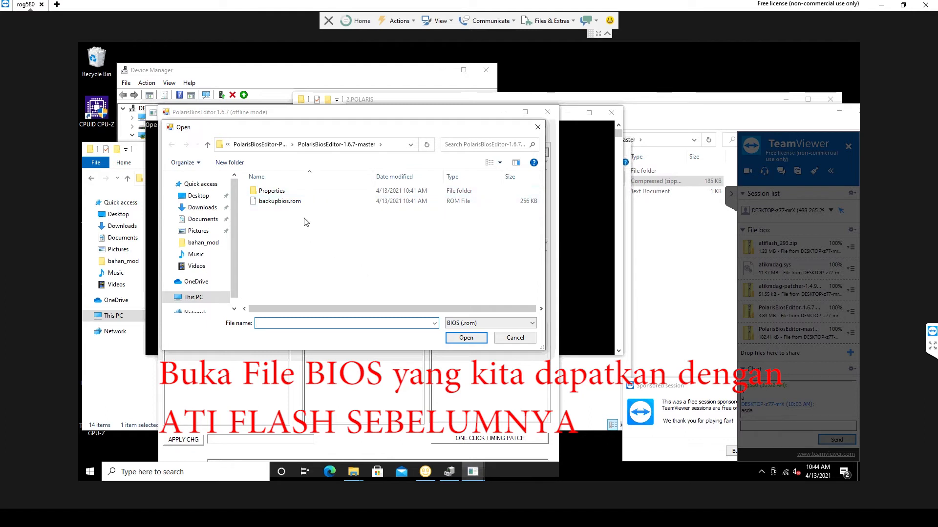
click(281, 145)
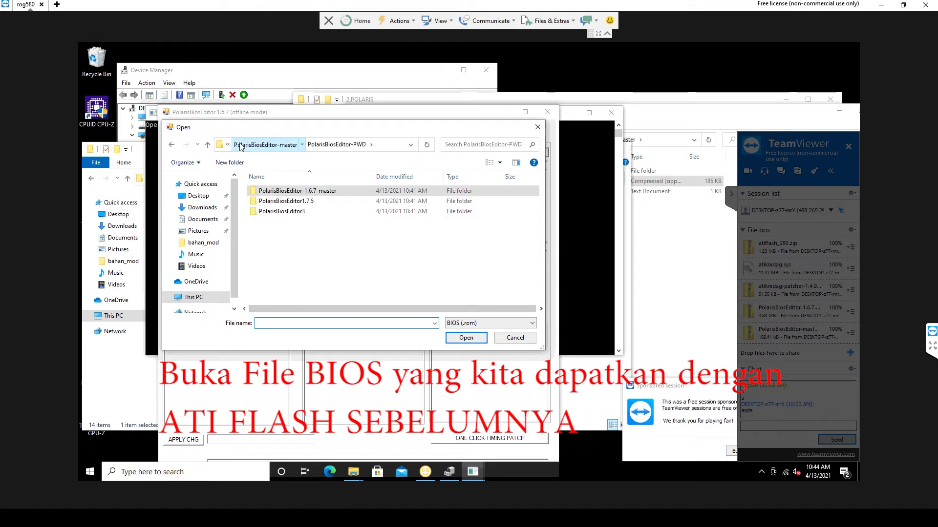
click(236, 145)
click(229, 145)
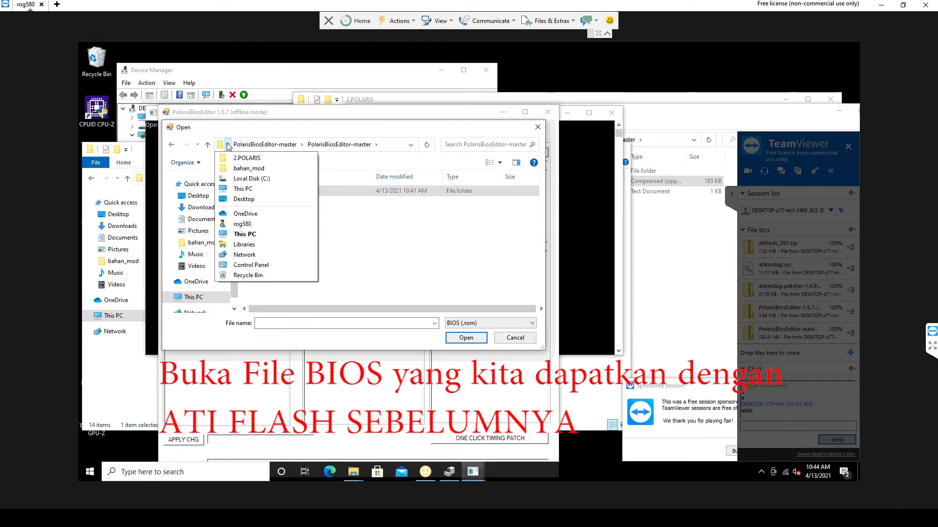
click(242, 169)
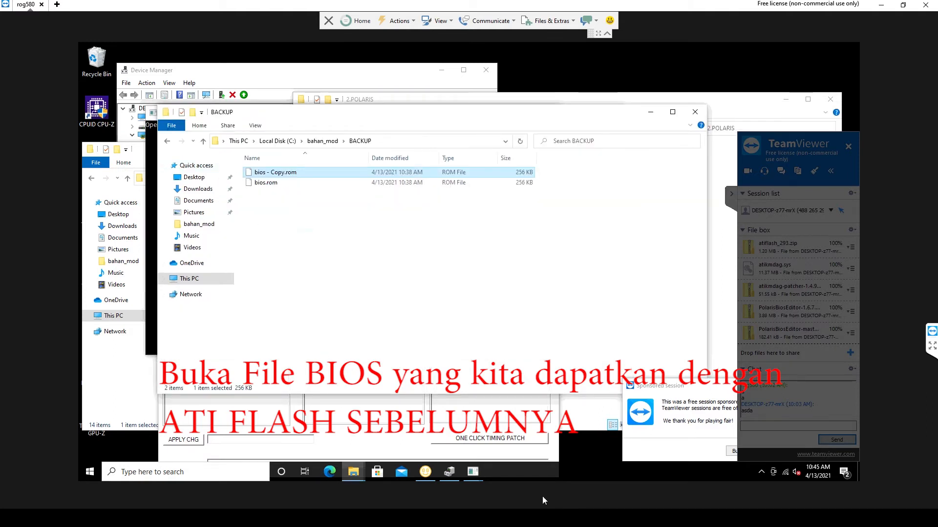
click(409, 445)
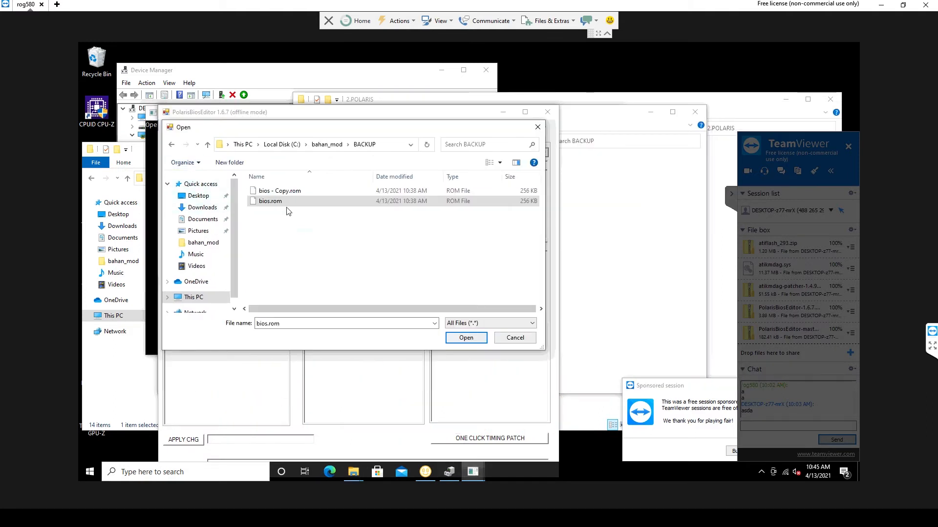
click(466, 338)
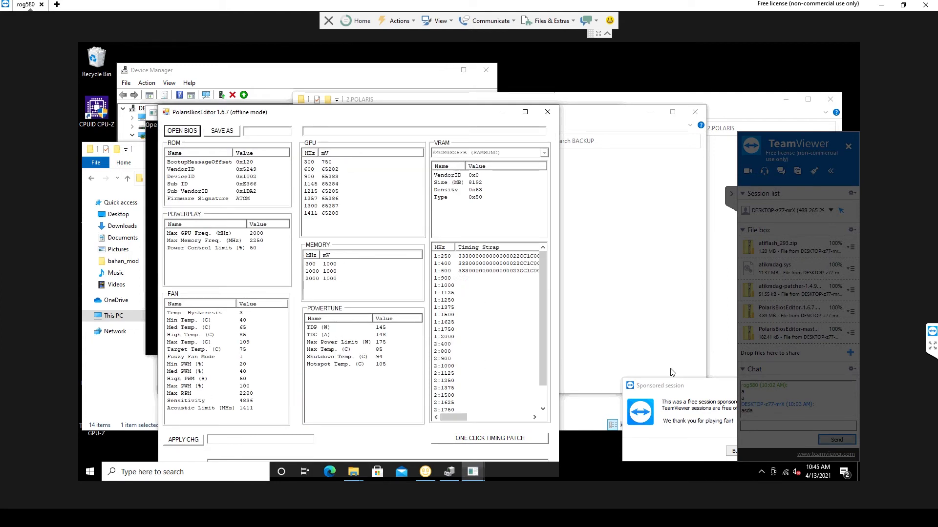
Apply the one-click timing patch, accepting the UBERMIX 3.1 timings for Samsung memory and the GOOD HYNIX MINING timings for Hynix memory.
drag(375, 114, 463, 73)
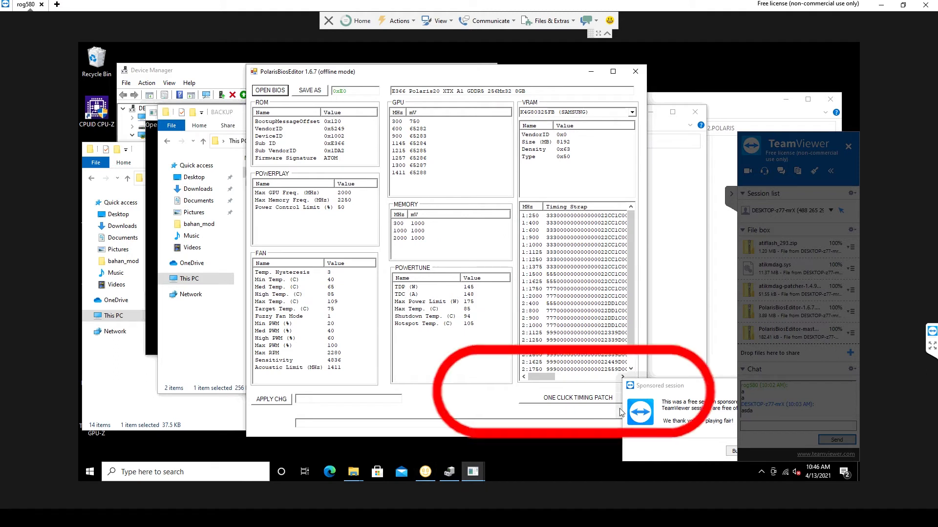
click(600, 402)
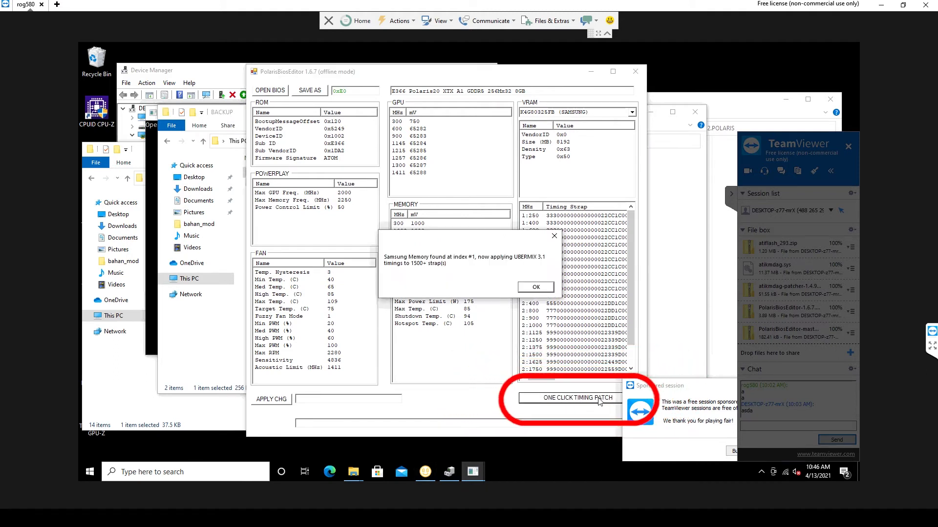
click(538, 288)
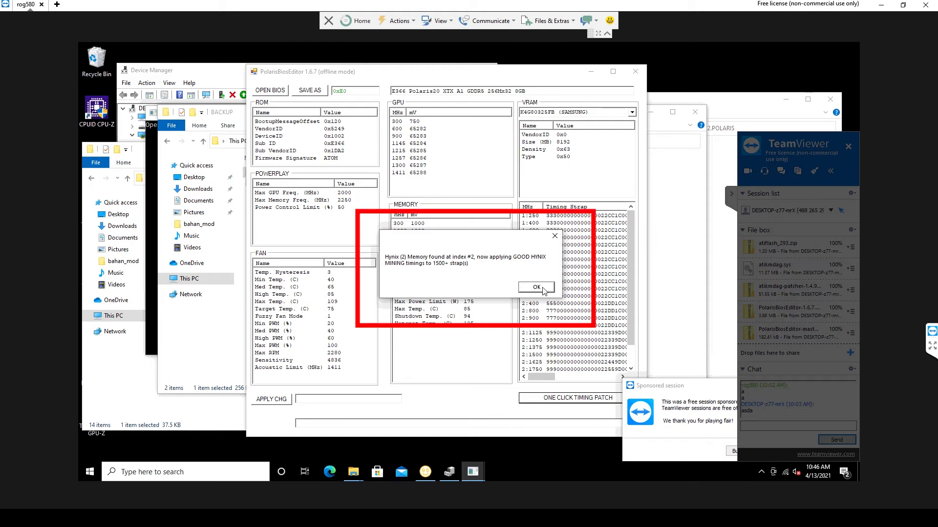
click(544, 291)
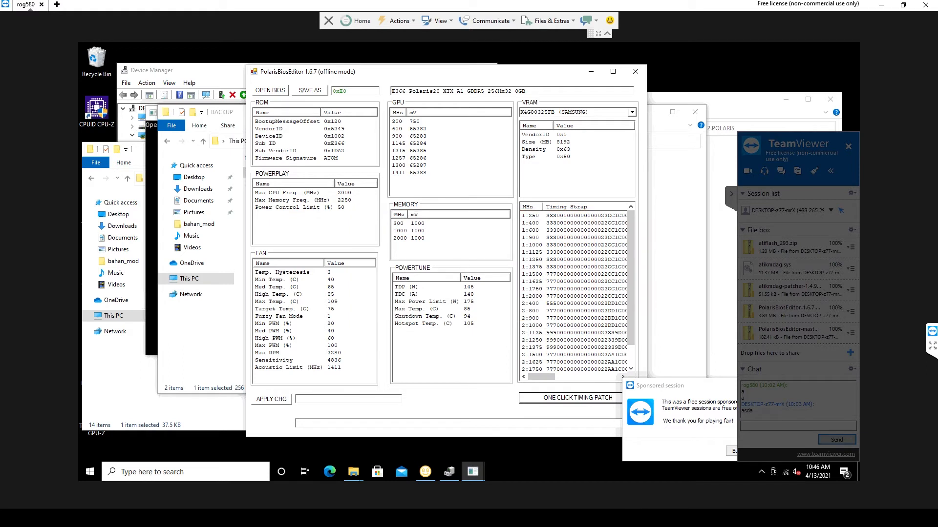
Save the patched BIOS as modded_bios in the BACKUP folder.
click(320, 92)
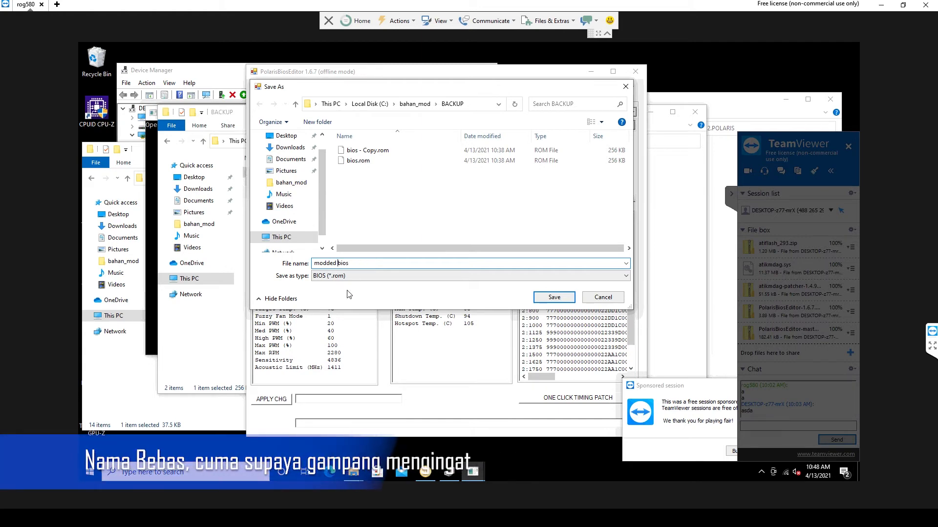
key(BackSpace)
text(_)
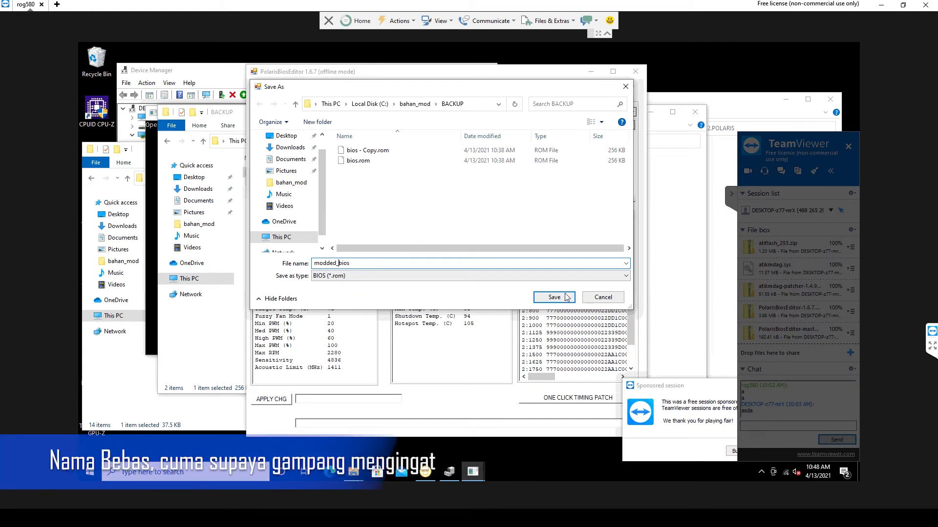
click(566, 298)
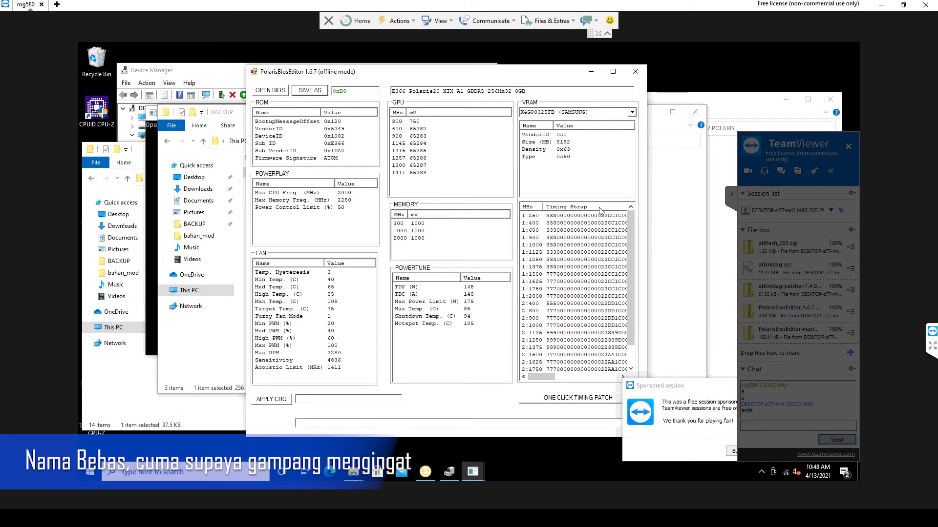
Check the BACKUP folder for the saved BIOS file and close PolarisBiosEditor.
click(640, 74)
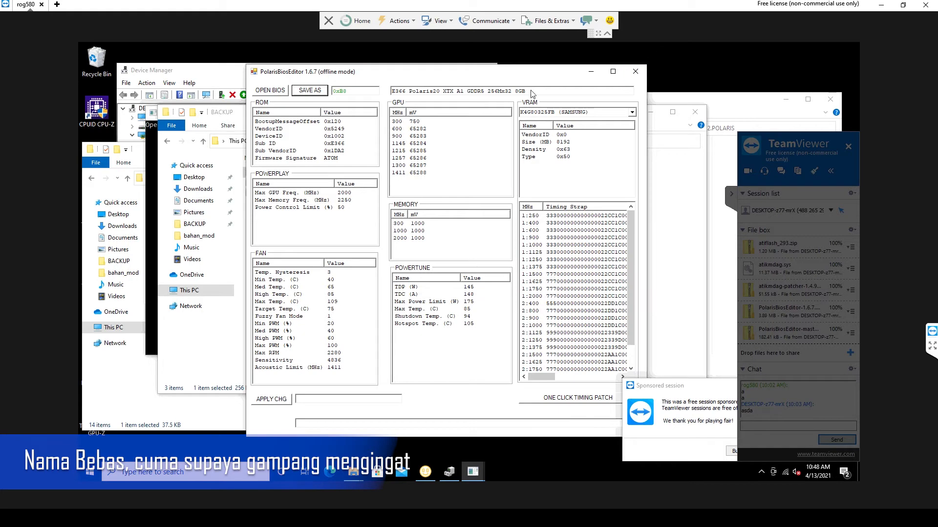
click(231, 119)
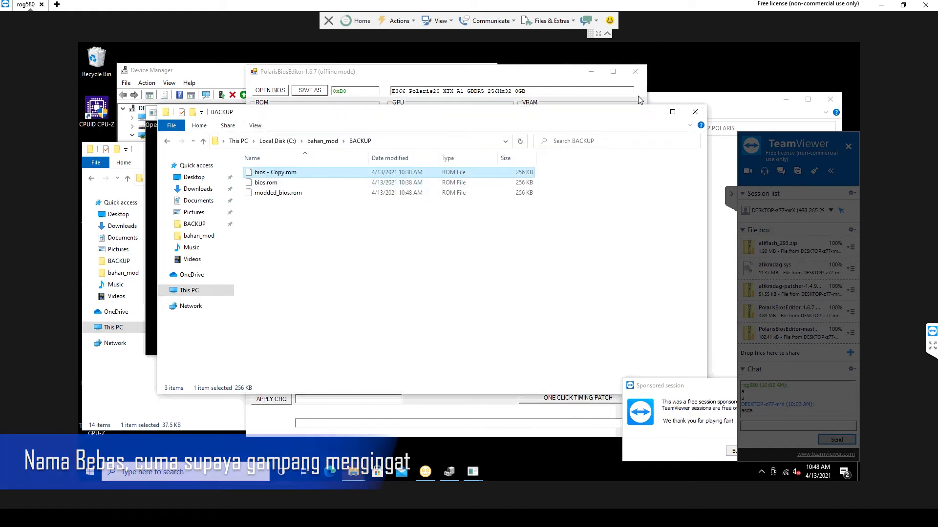
click(635, 72)
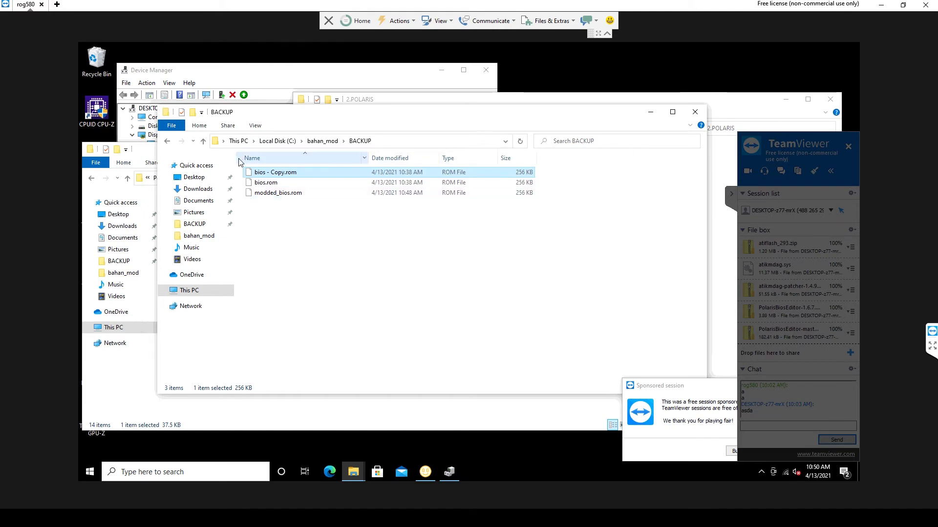
Go to the atiflash_293 folder inside bahan_mod\1.ATIFLASH.
click(628, 101)
click(457, 128)
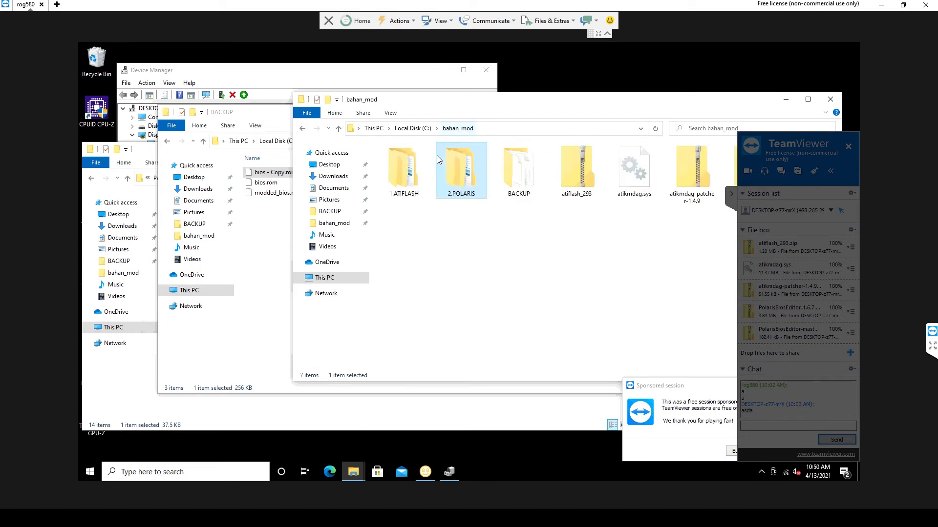
double_click(413, 168)
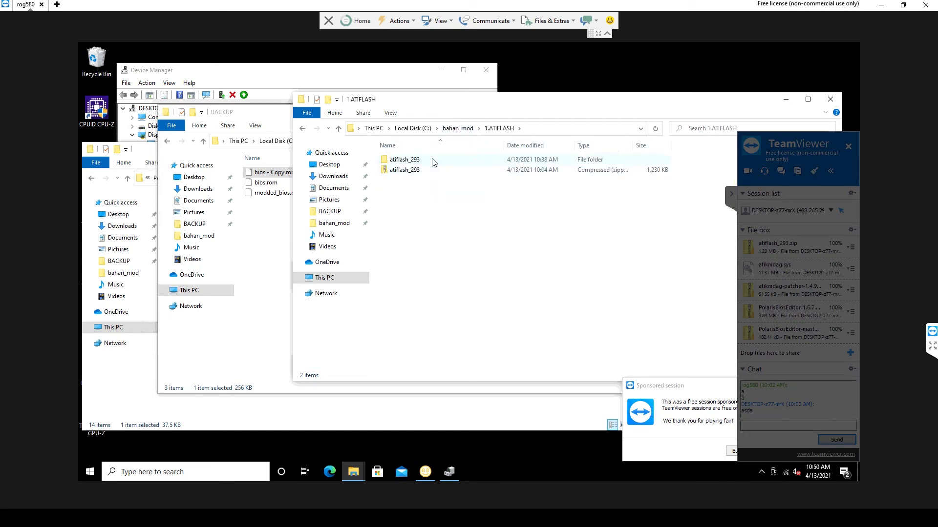
double_click(432, 160)
Run amdvbflashWin as administrator, allow it to make changes, and clear away the TeamViewer side panel and sponsored-session notice.
click(418, 171)
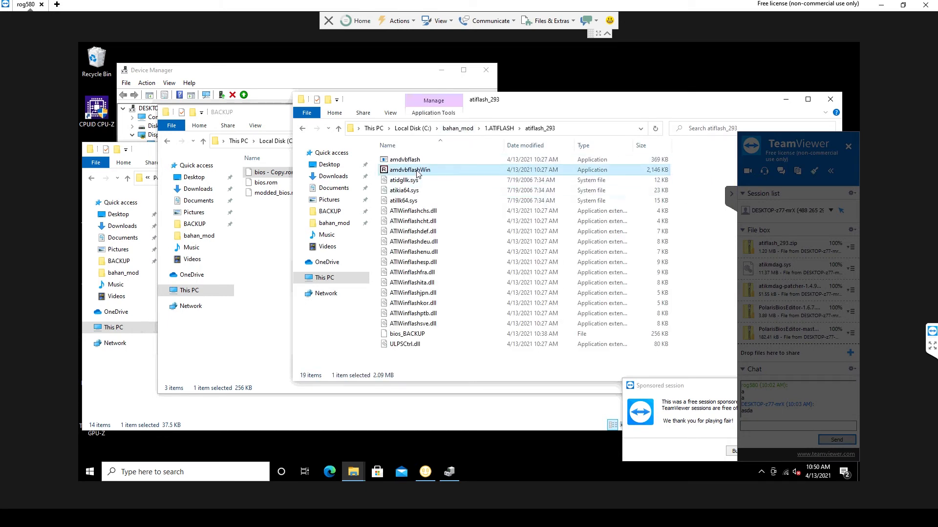
right_click(417, 172)
click(465, 191)
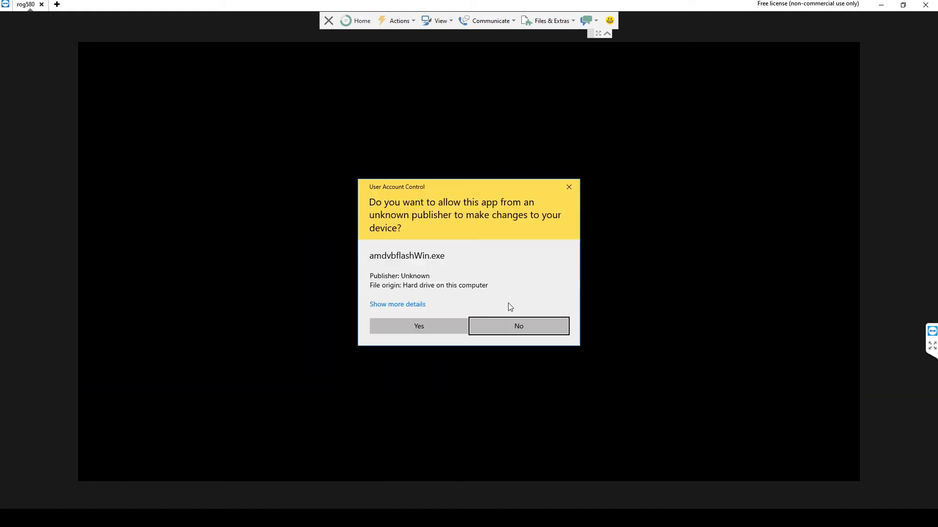
click(409, 326)
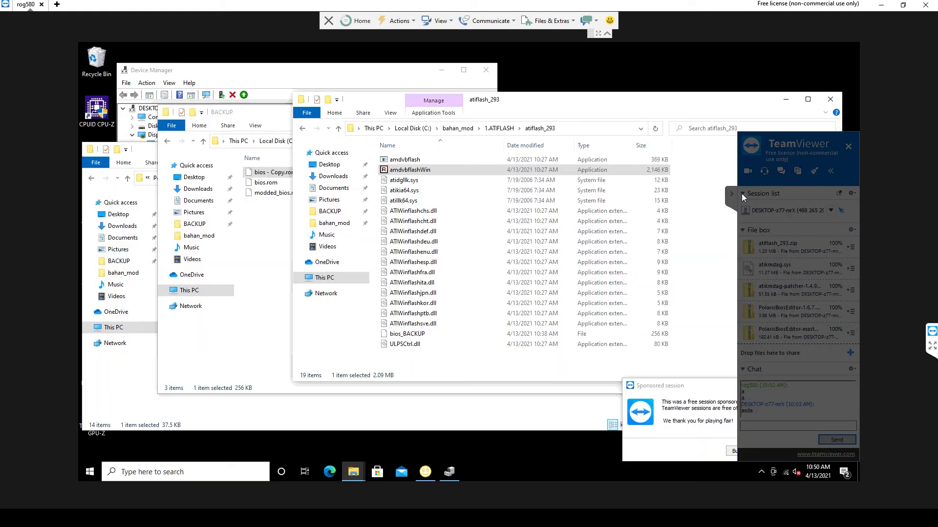
click(733, 194)
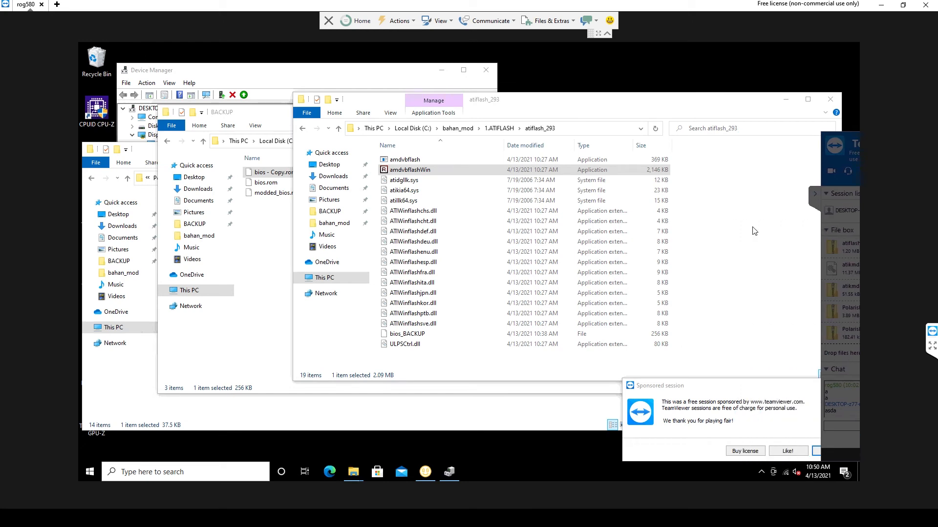
click(852, 386)
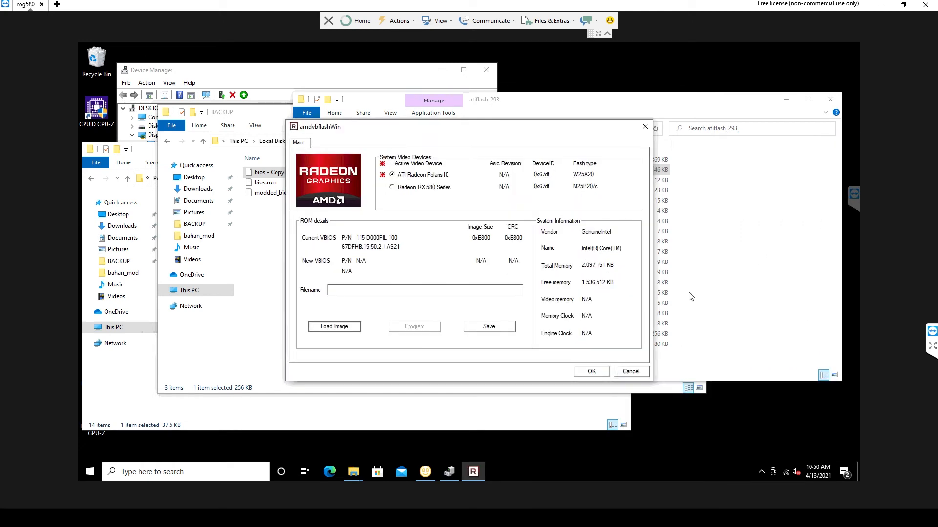
Select the Radeon RX 580 Series card and load modded_bios.rom from C:\bahan_mod\BACKUP as its new BIOS image.
click(395, 187)
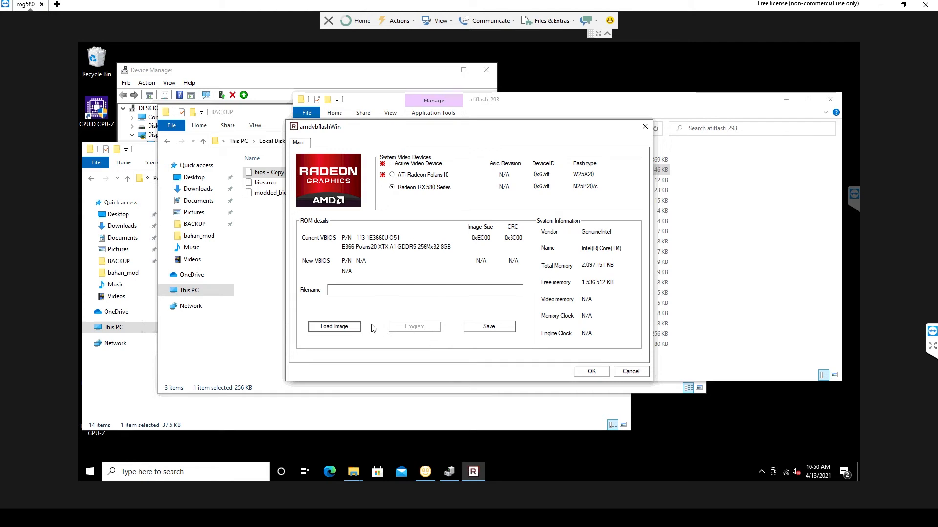
click(351, 327)
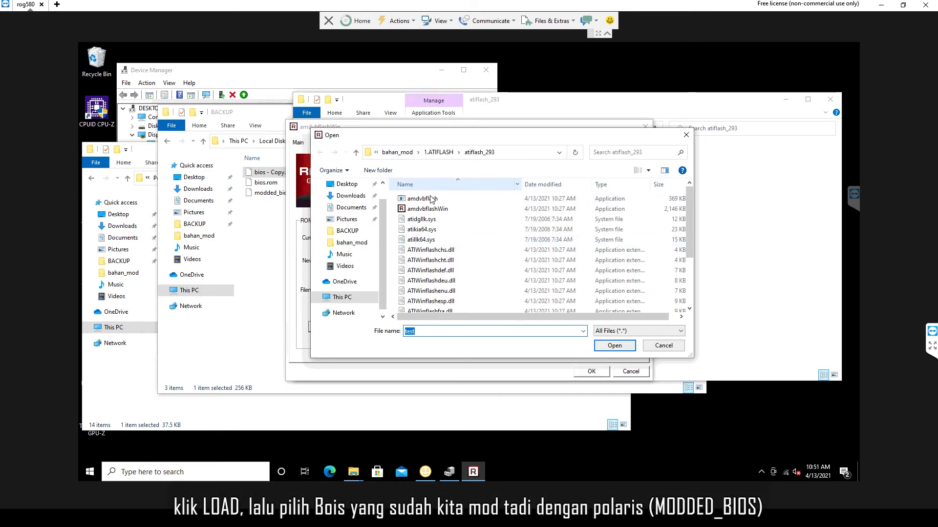
click(404, 152)
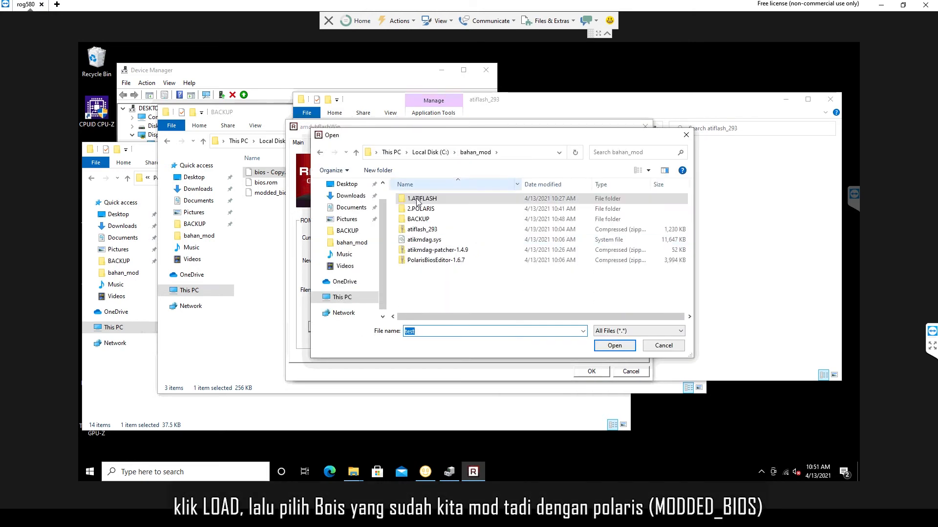
double_click(419, 218)
click(427, 220)
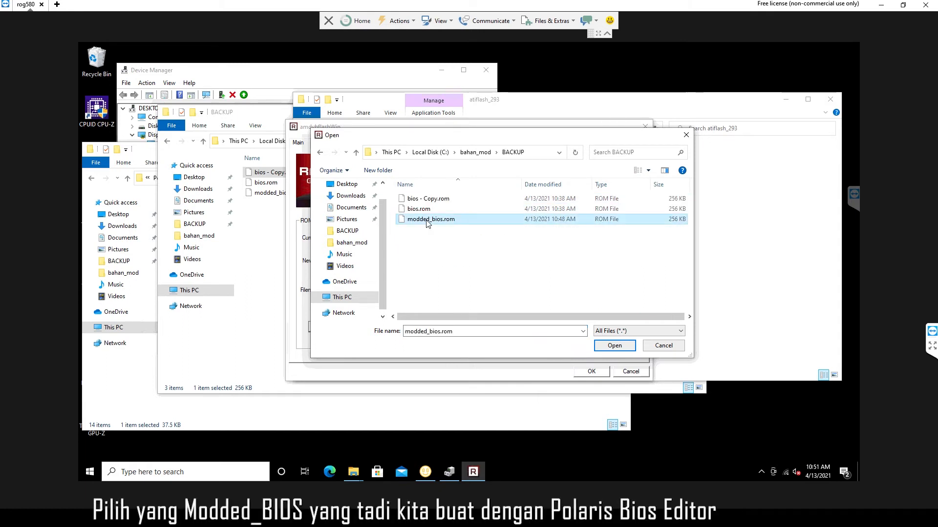
double_click(426, 220)
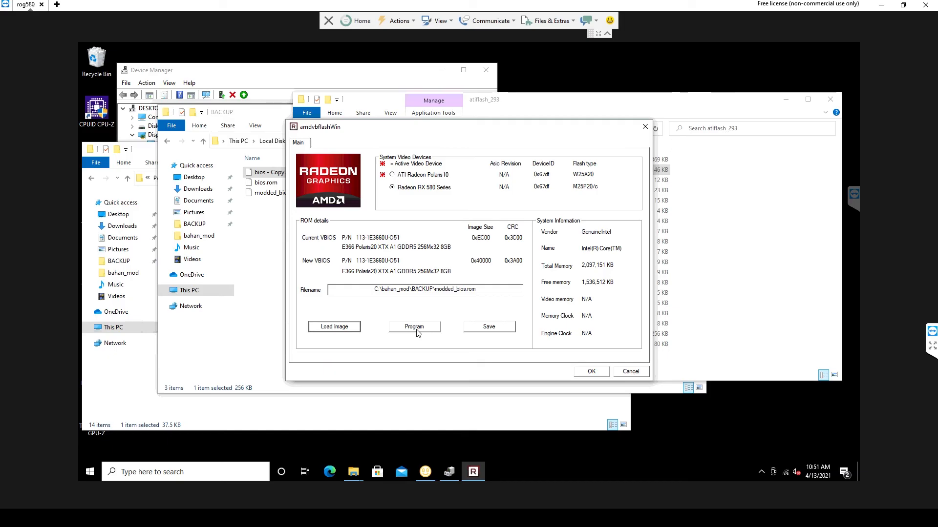
Program the loaded BIOS onto the Radeon RX 580 and agree to reboot the system.
click(417, 328)
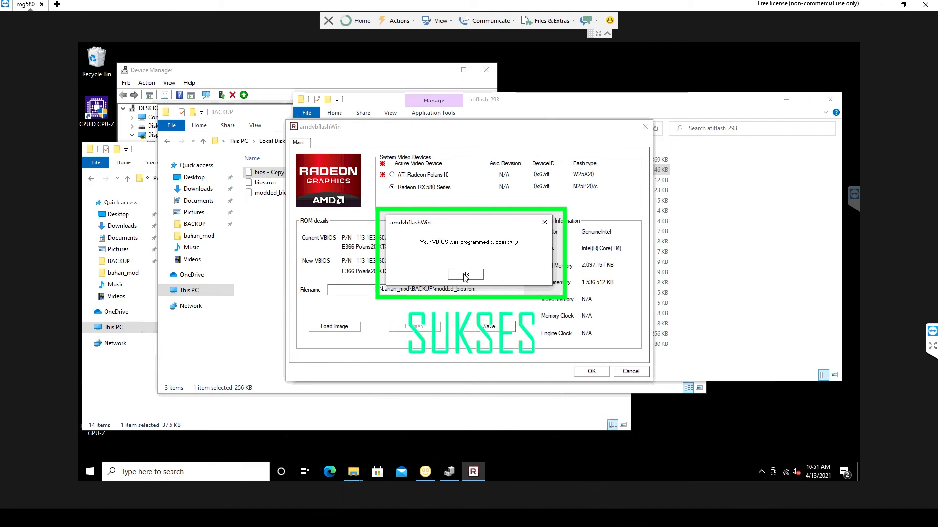
click(465, 275)
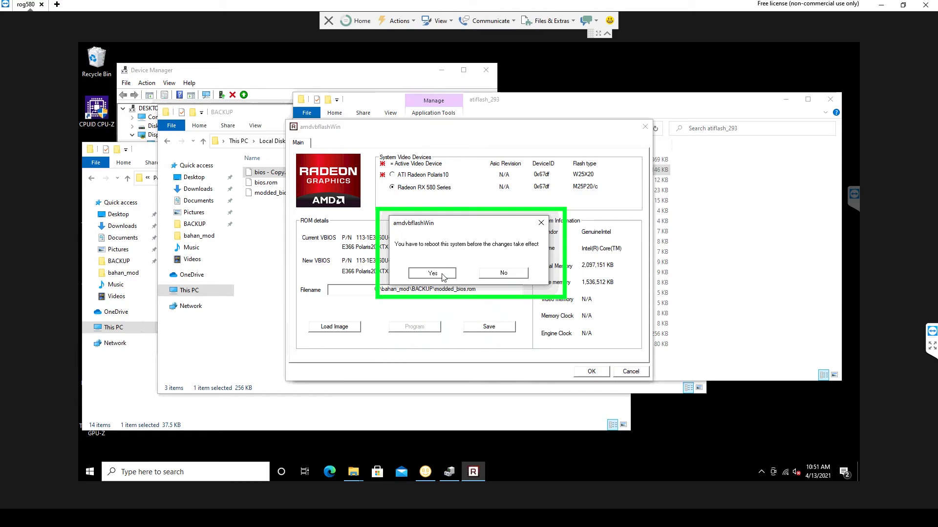
click(441, 275)
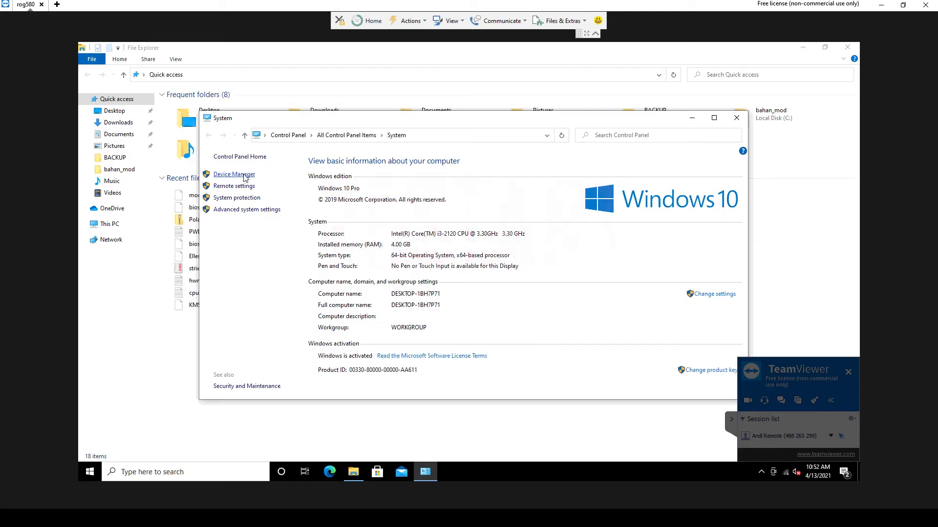
Look at Device Manager from the System window, and close both windows.
click(244, 174)
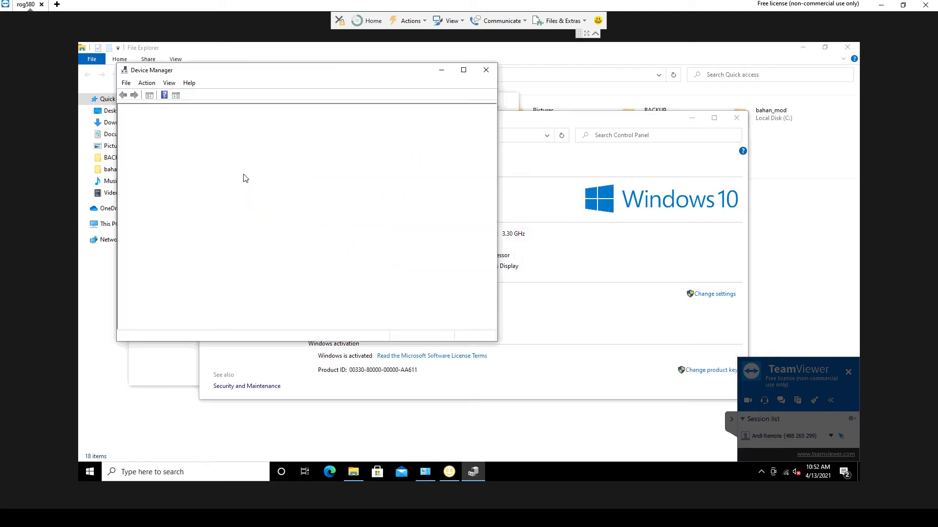
click(486, 70)
click(737, 118)
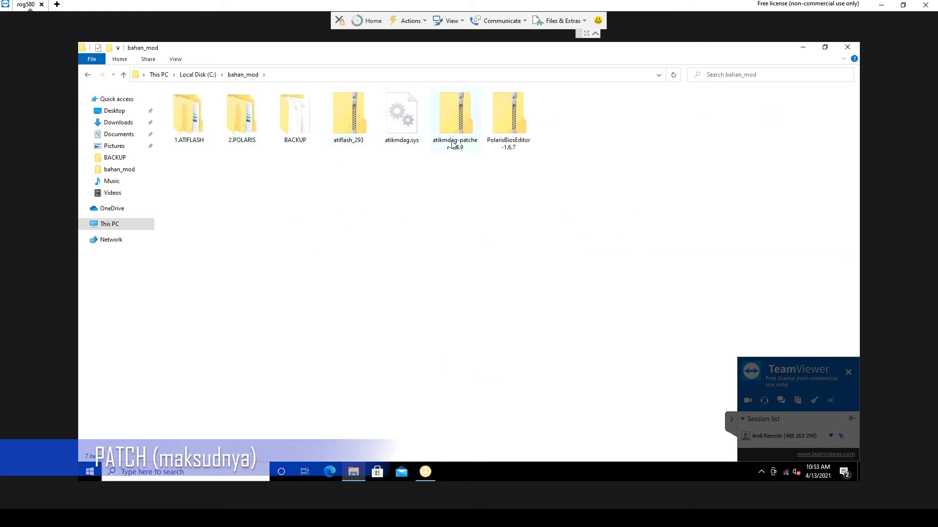
Create a new folder named 3.PATCHER inside C:\bahan_mod.
right_click(228, 182)
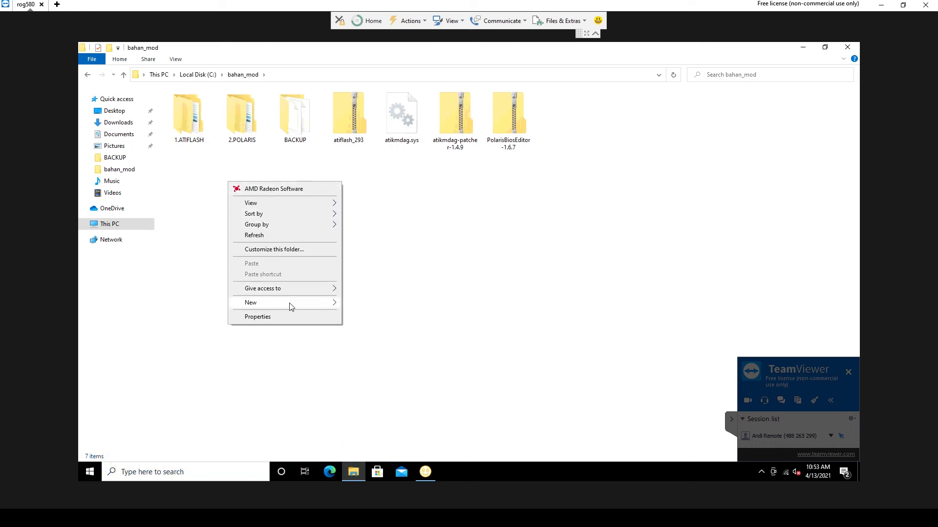
click(383, 309)
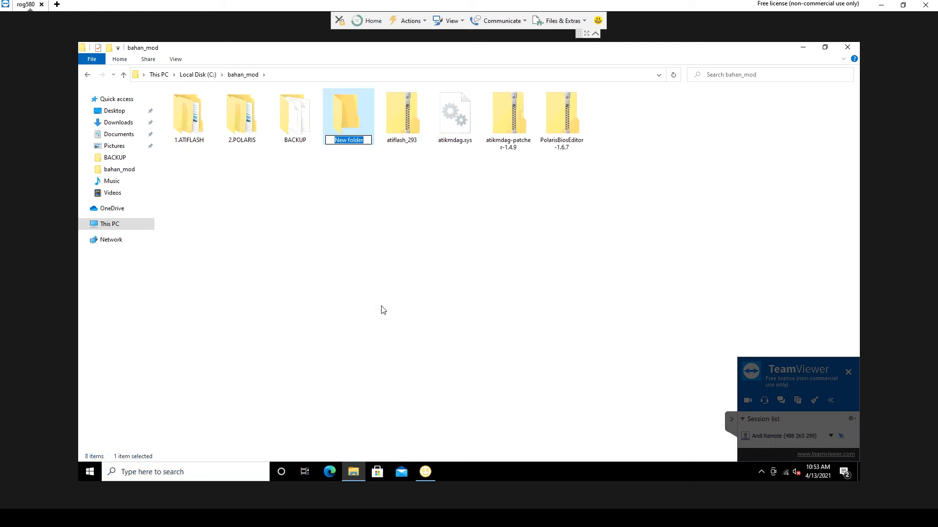
text(3.PATCHER)
key(Return)
Put the atikmdag-patcher-1.4.9 archive into the 3.PATCHER folder and extract it there to its own subfolder.
click(499, 117)
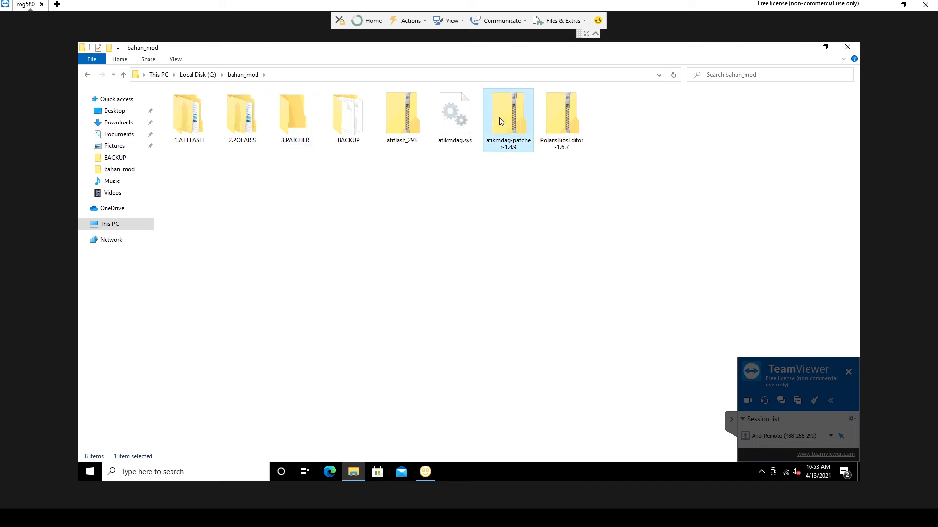
double_click(307, 122)
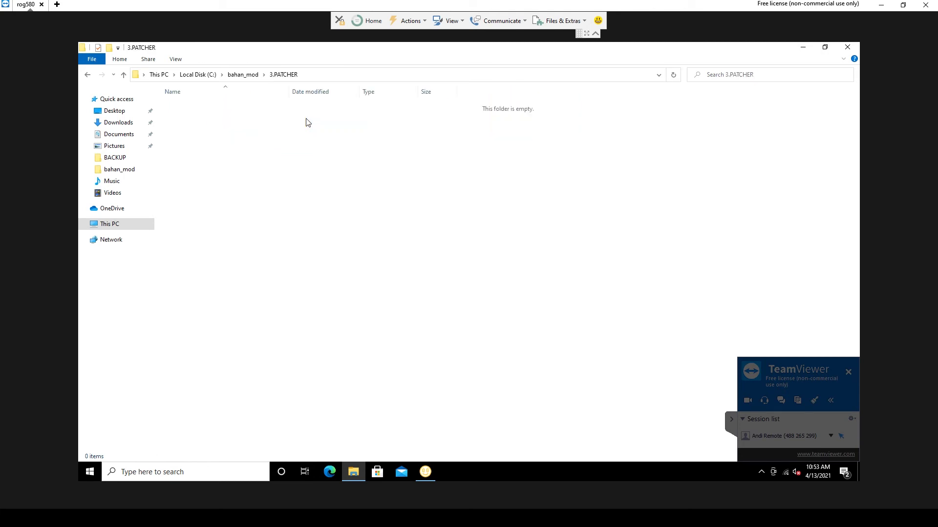
key(ctrl+v)
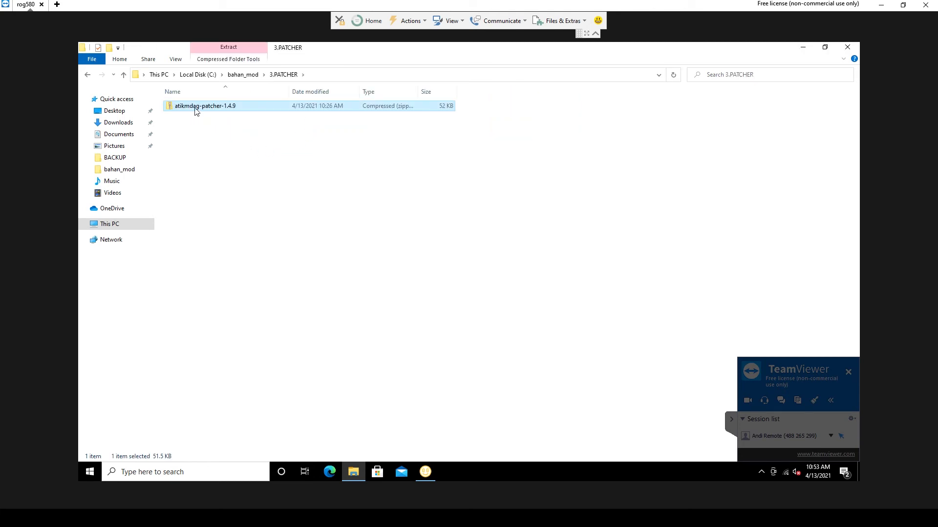
right_click(195, 112)
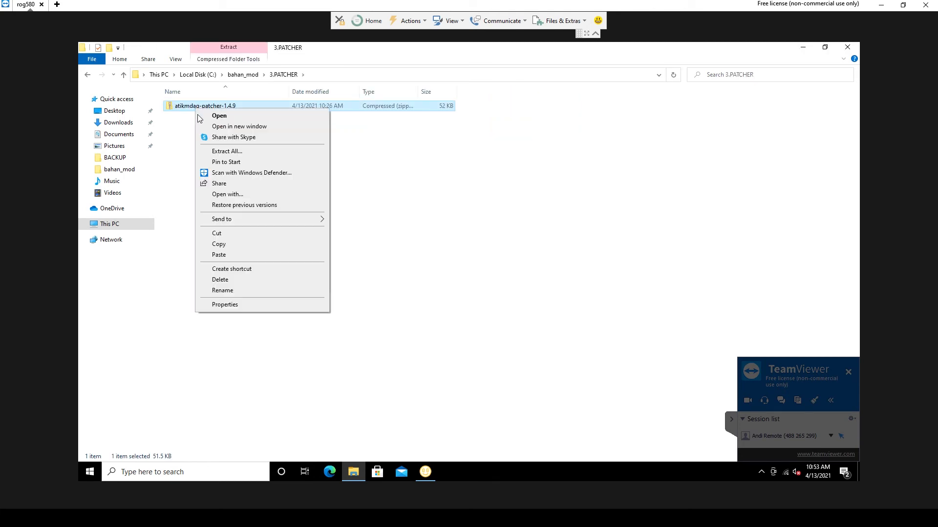
click(238, 152)
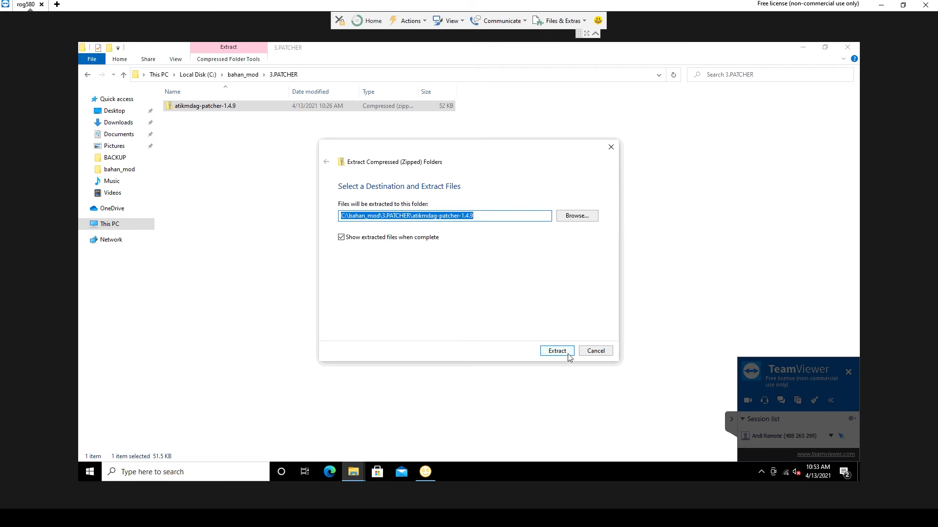
click(569, 352)
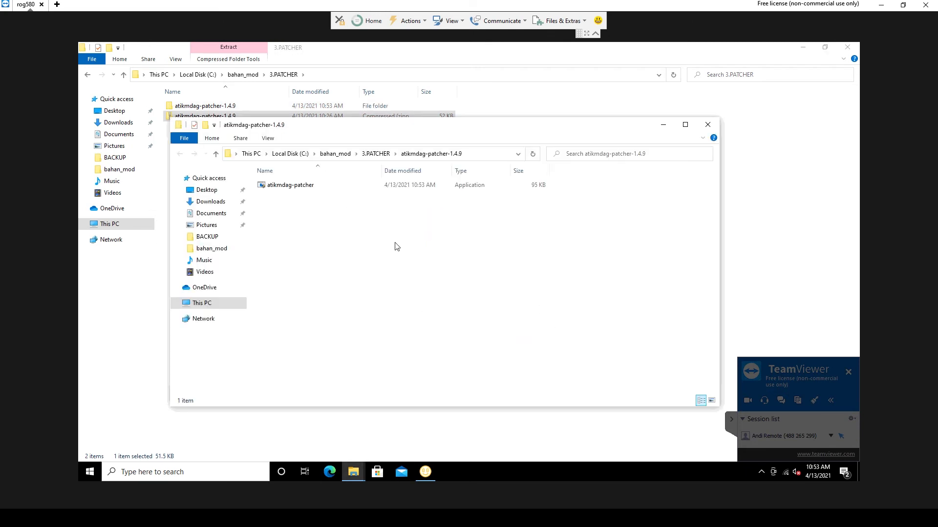
Run atikmdag-patcher as administrator, allow it to make changes, and patch the values it found in the 64-bit driver.
click(282, 186)
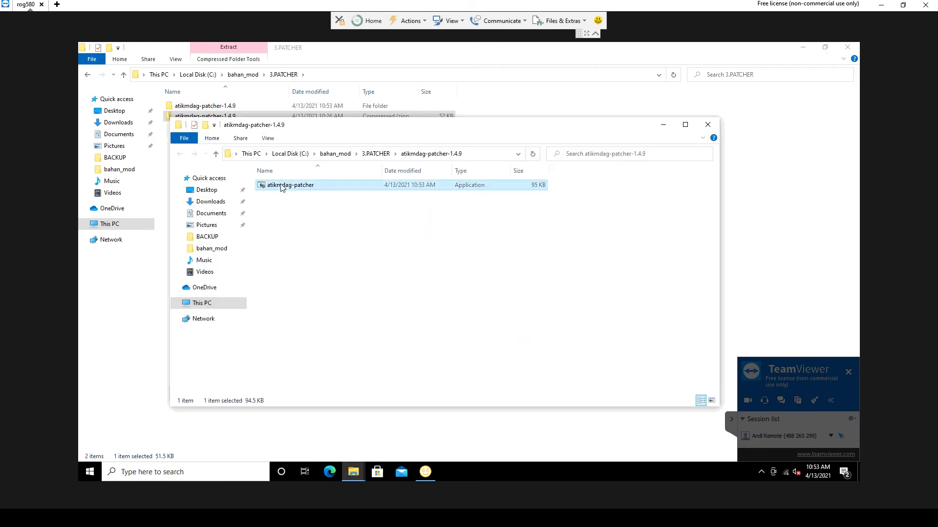
right_click(281, 186)
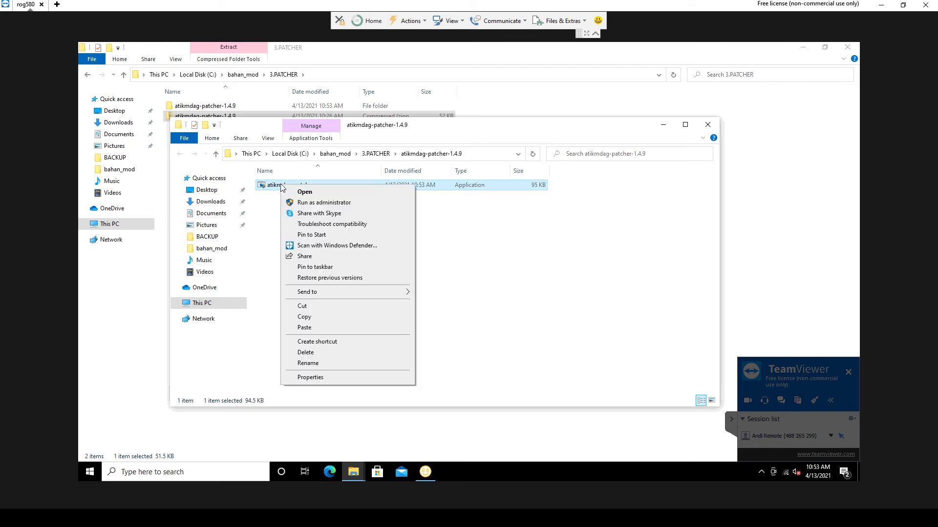
click(341, 204)
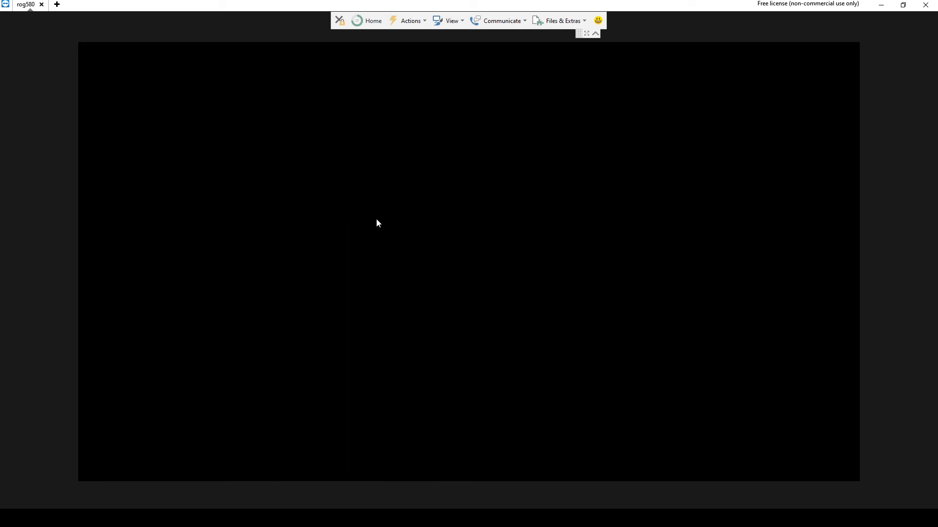
click(421, 323)
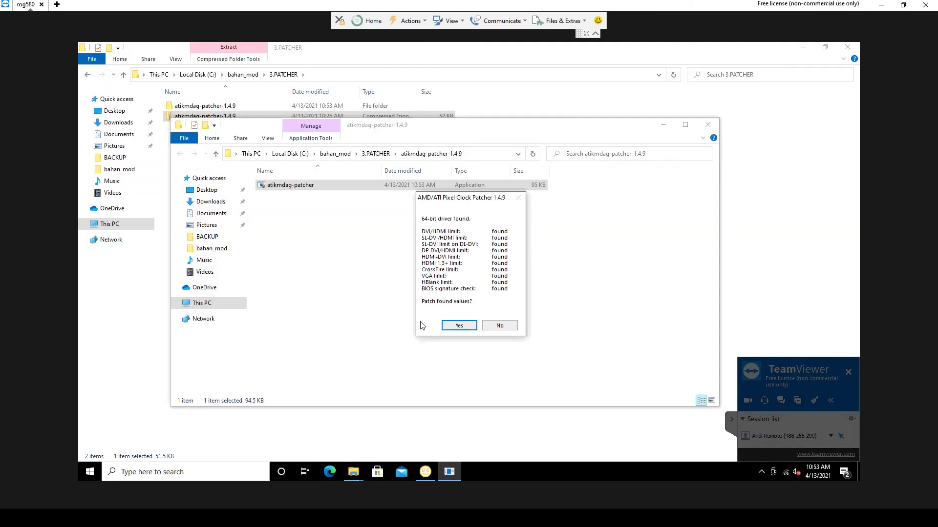
click(461, 326)
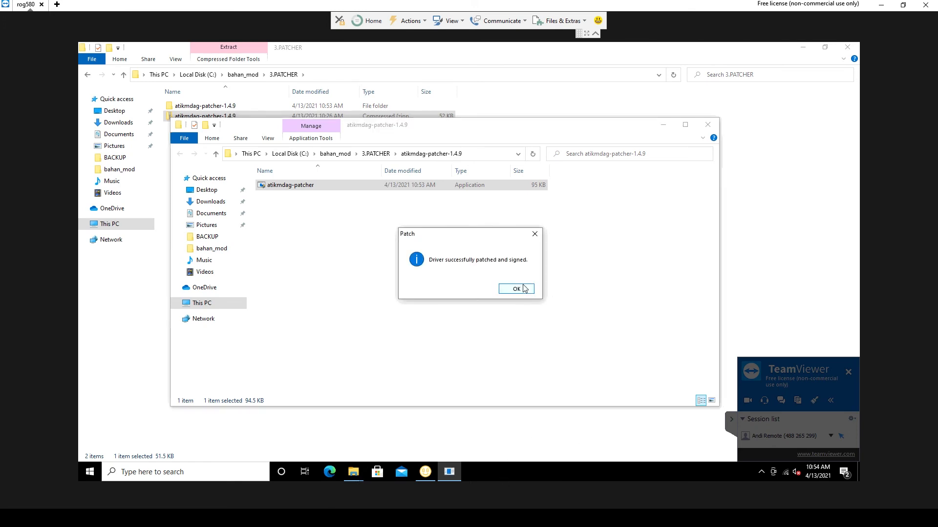
click(522, 289)
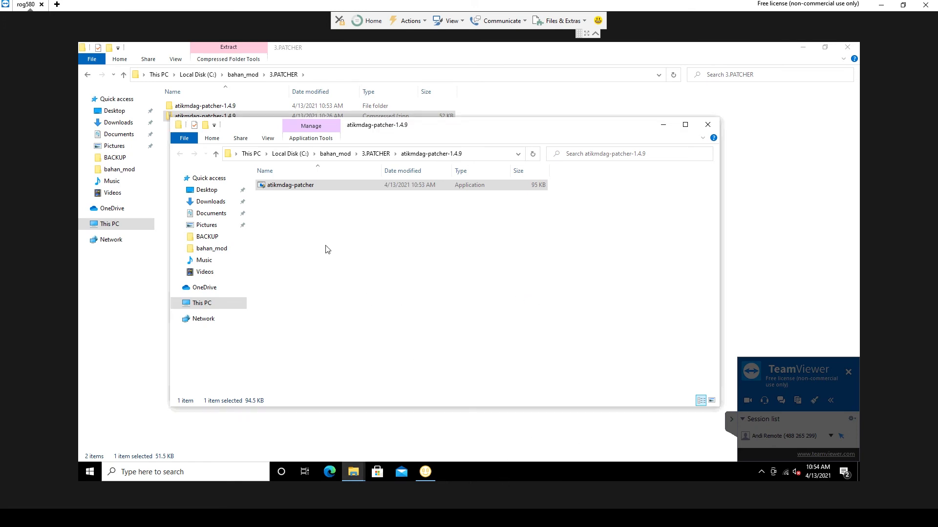
Run atikmdag-patcher as administrator once more to check the driver's patch status, and decline restoring from backup.
right_click(296, 185)
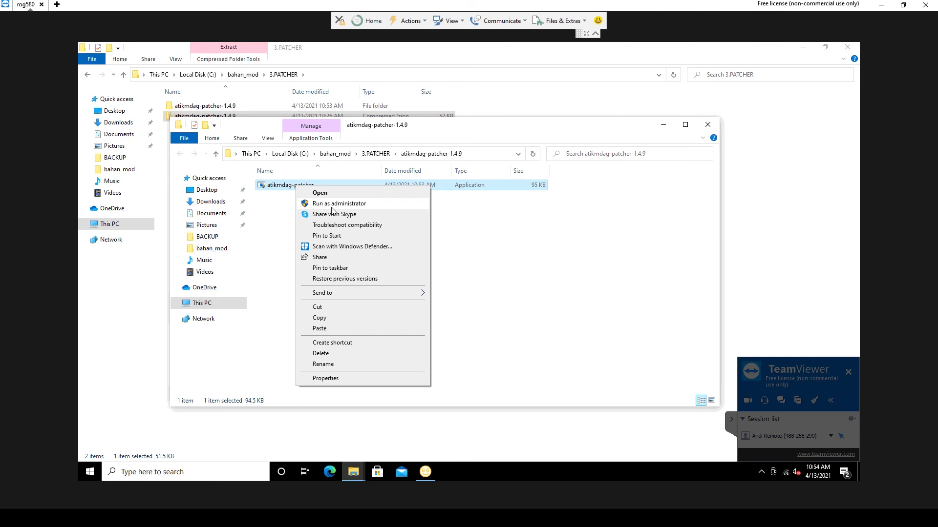
click(332, 207)
click(420, 326)
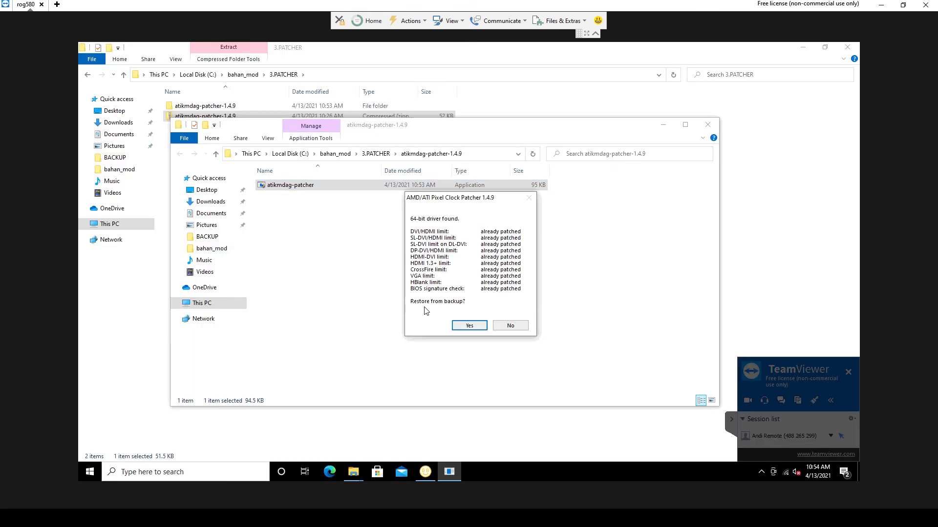
click(510, 326)
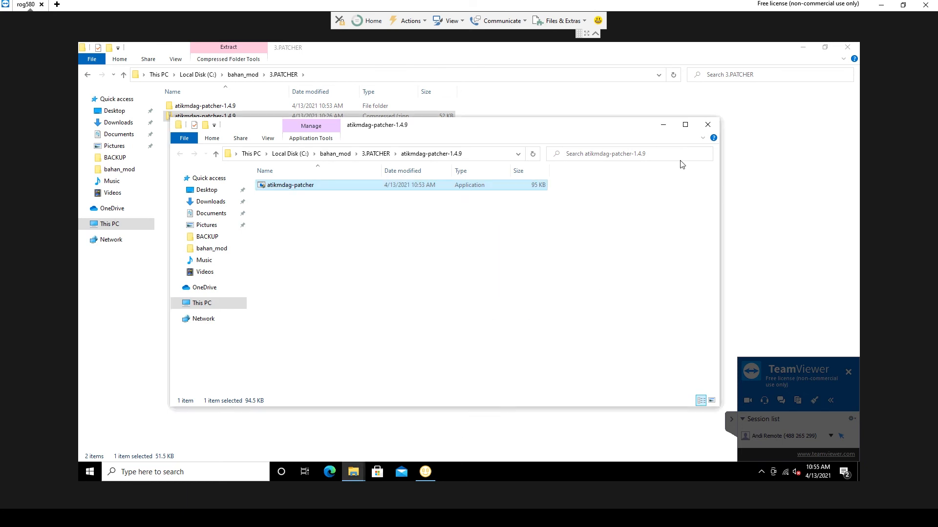
Clear the File Explorer windows off the desktop and launch MSI Afterburner, allowing it to make changes.
click(708, 125)
click(802, 47)
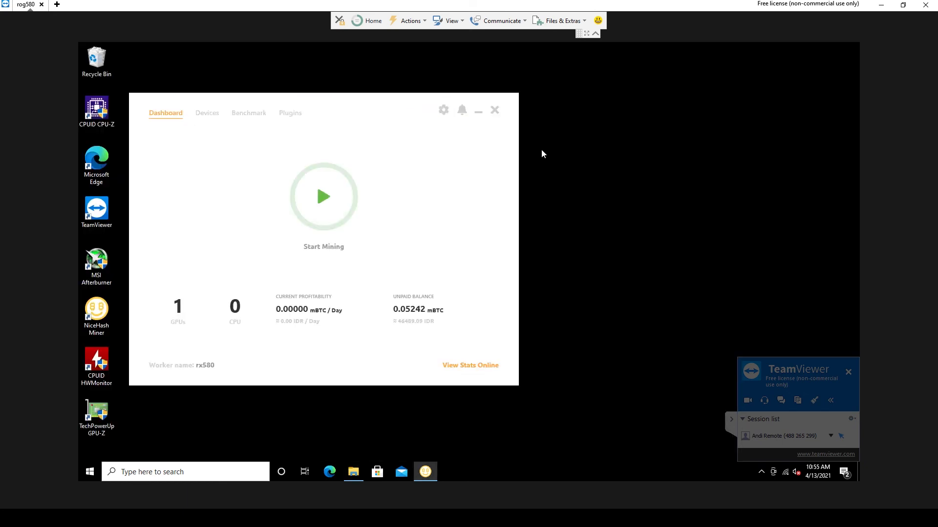
click(103, 283)
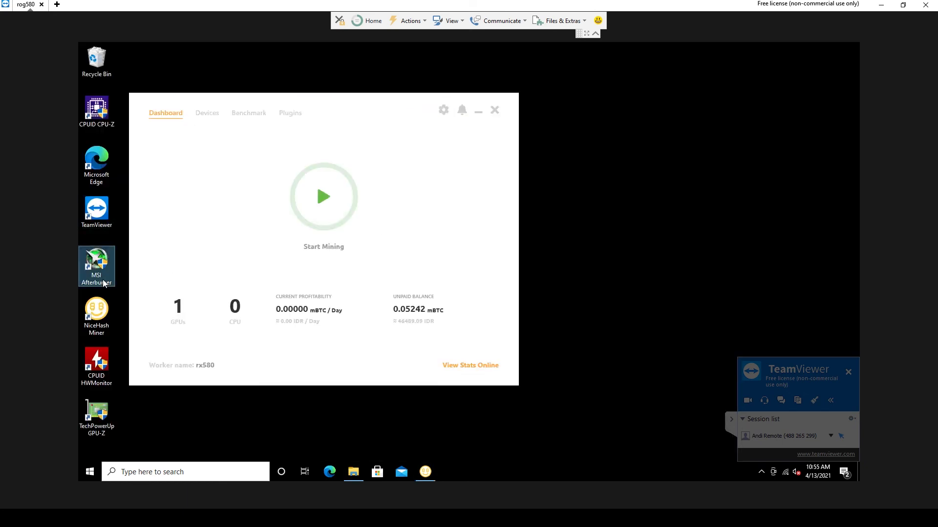
click(421, 327)
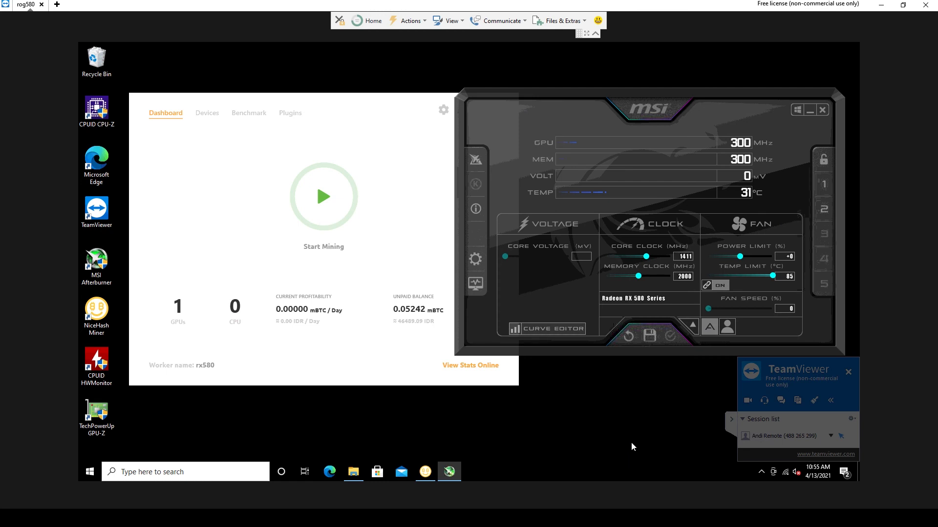
Set the Radeon RX 580's memory clock to 2250 MHz and core clock to 1339 MHz, save them as profile 1, and apply.
click(676, 276)
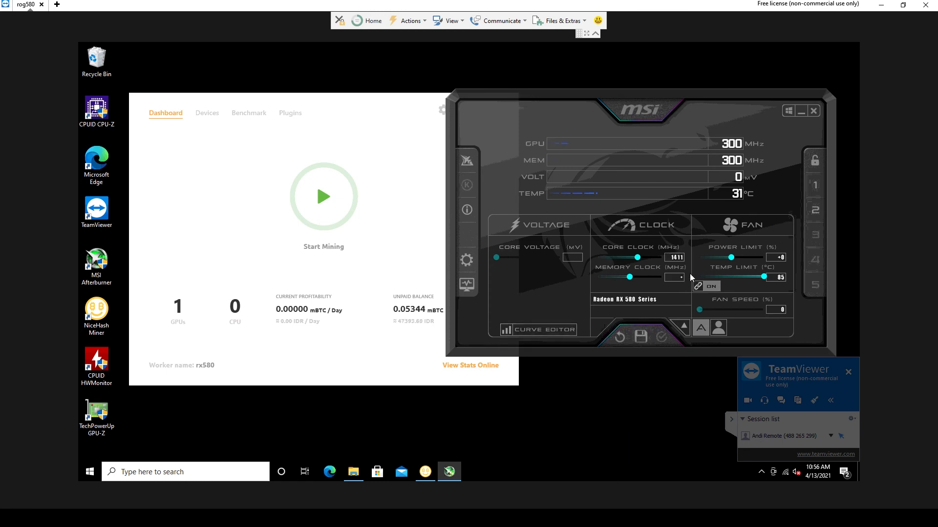
text(2250)
key(Return)
click(651, 339)
click(811, 188)
click(660, 338)
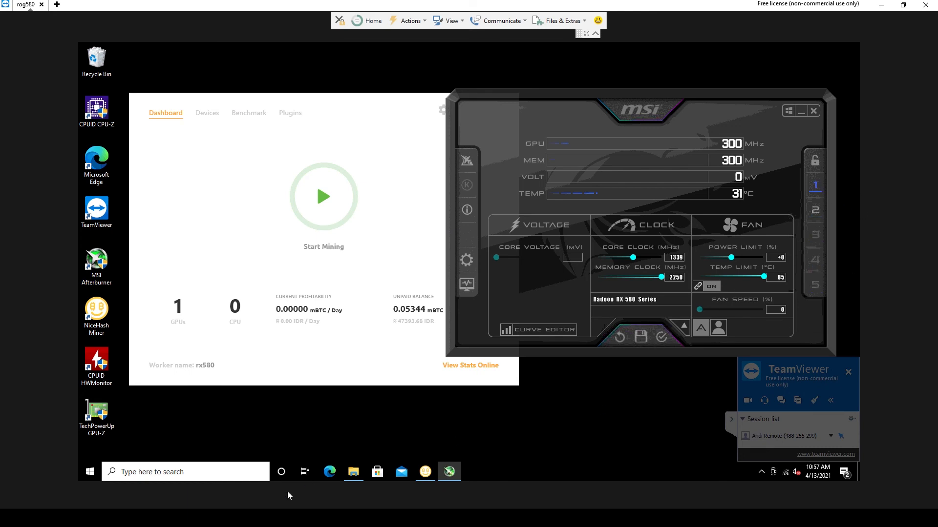
In NiceHash Miner's benchmark list for the Radeon RX 580, disable KAWPOW, BeamV3 and Octopus, leaving only the two DaggerHashimoto entries enabled.
click(220, 113)
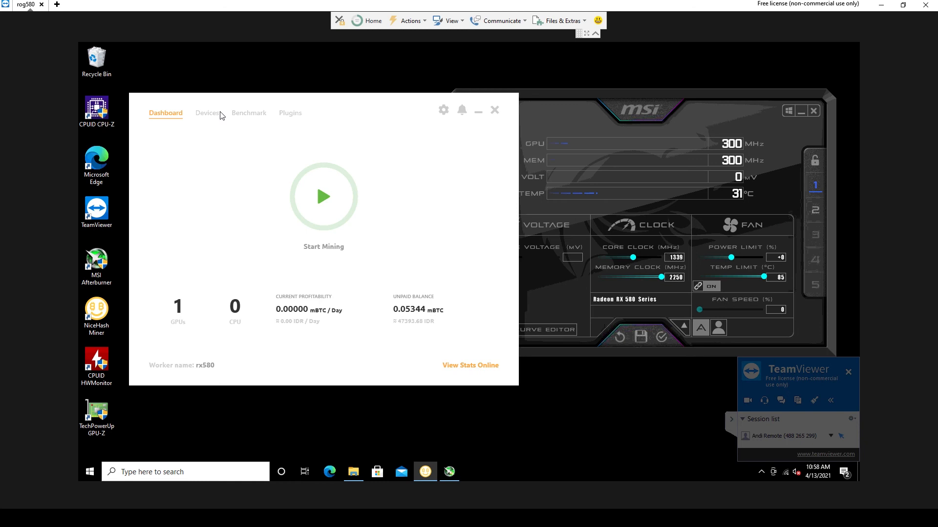
click(252, 113)
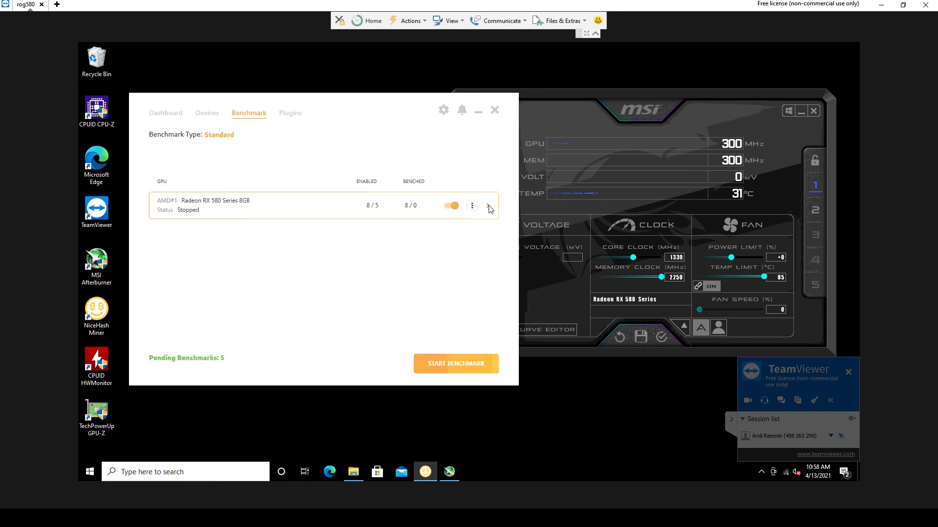
click(415, 215)
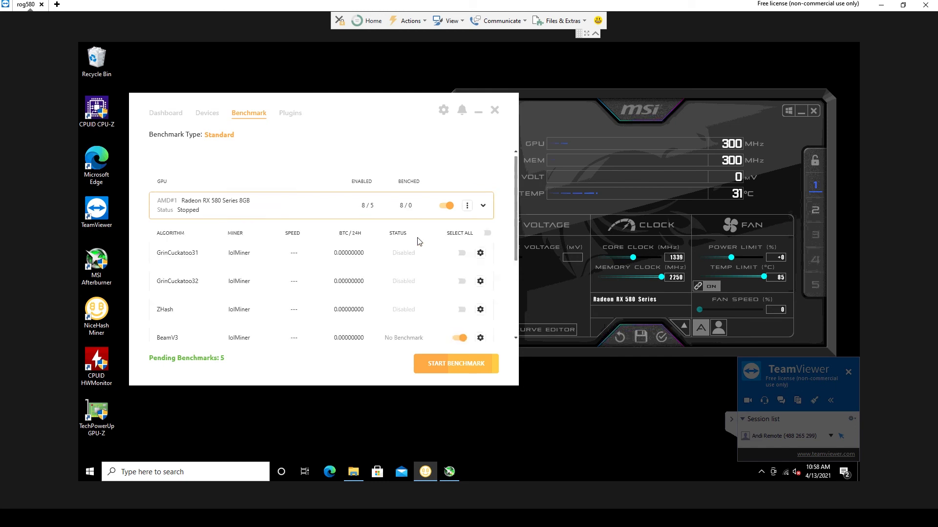
scroll(415, 297, down, 1)
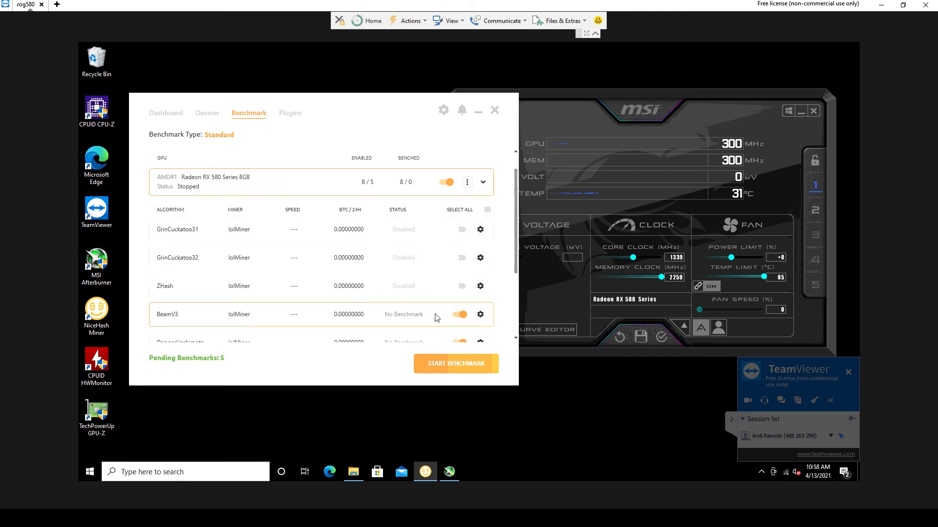
scroll(436, 318, down, 5)
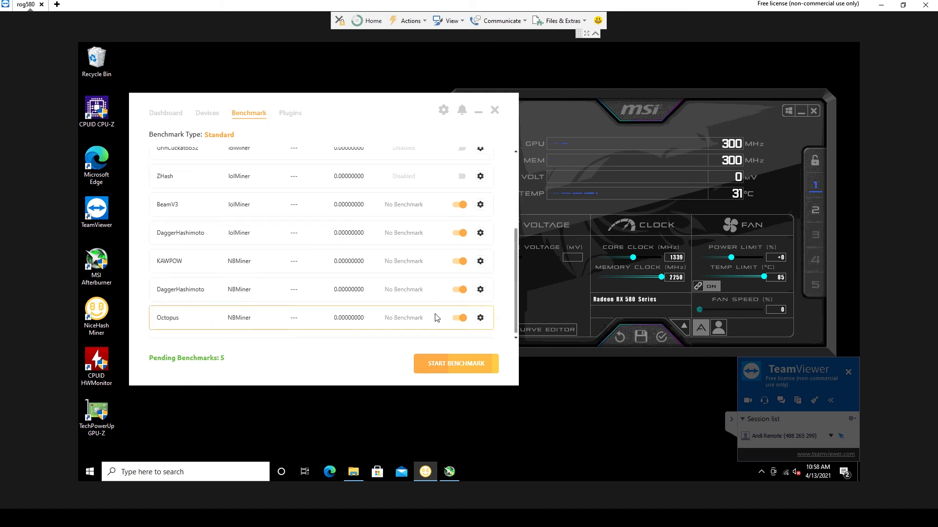
scroll(436, 318, up, 2)
scroll(442, 317, down, 1)
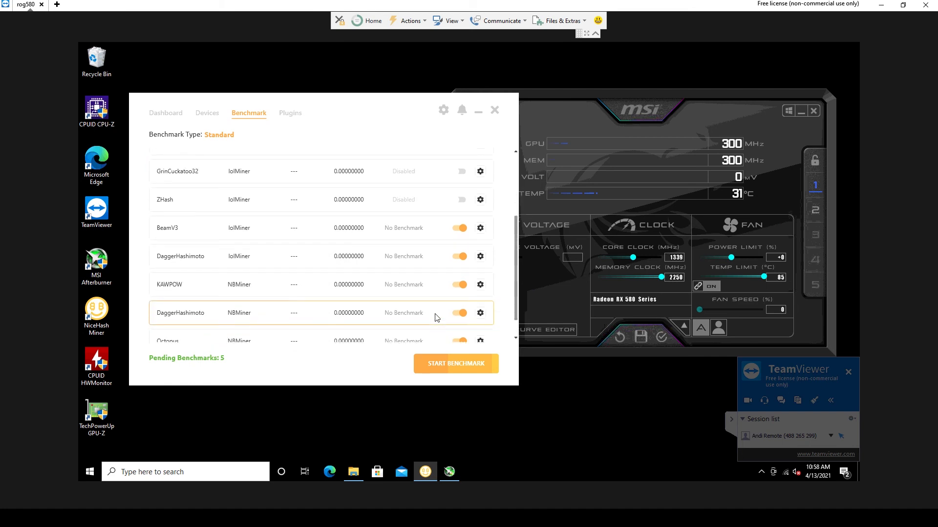
click(461, 285)
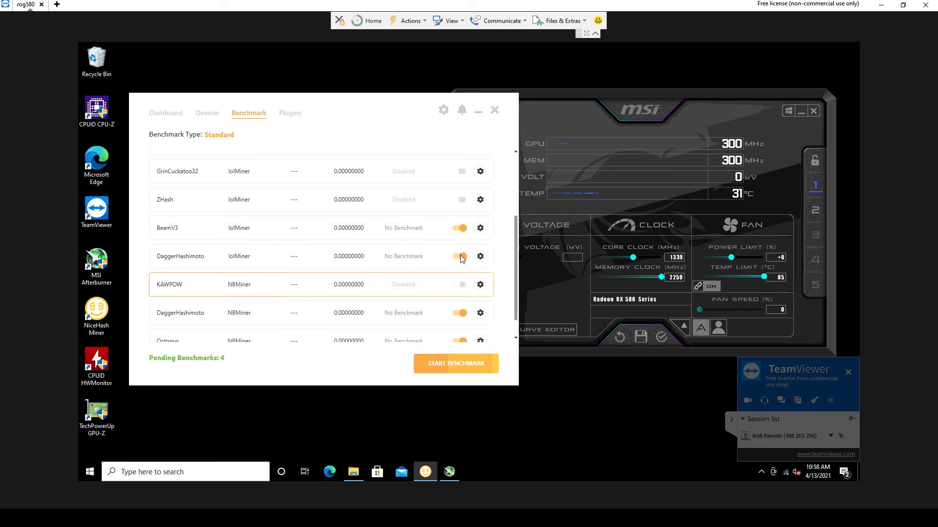
click(460, 228)
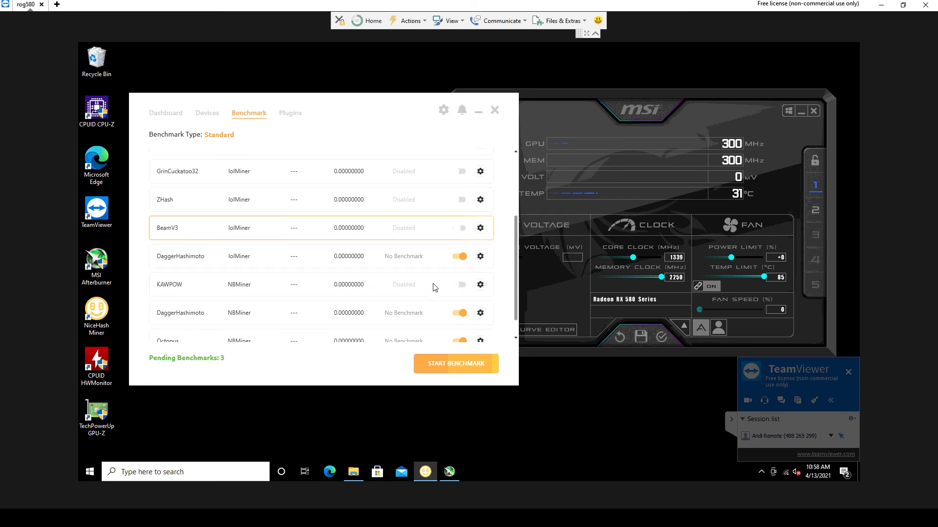
scroll(433, 288, down, 1)
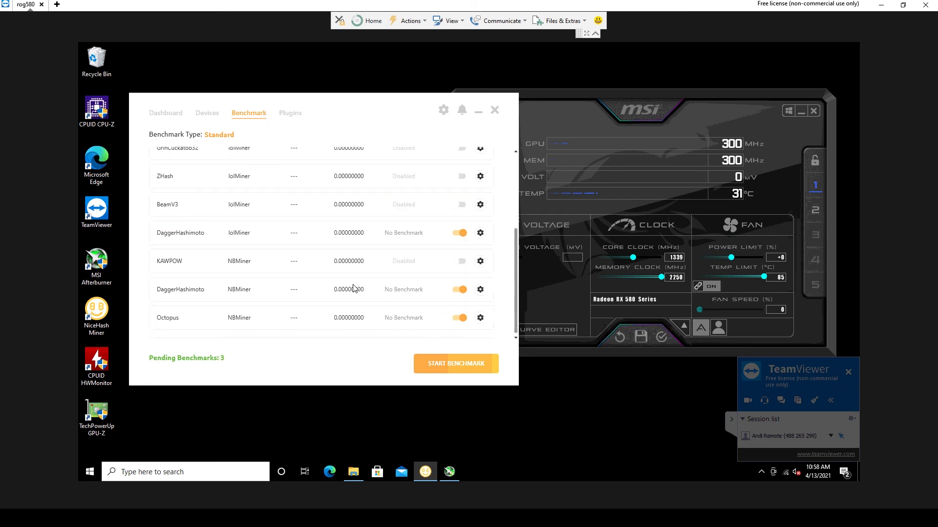
scroll(349, 287, up, 4)
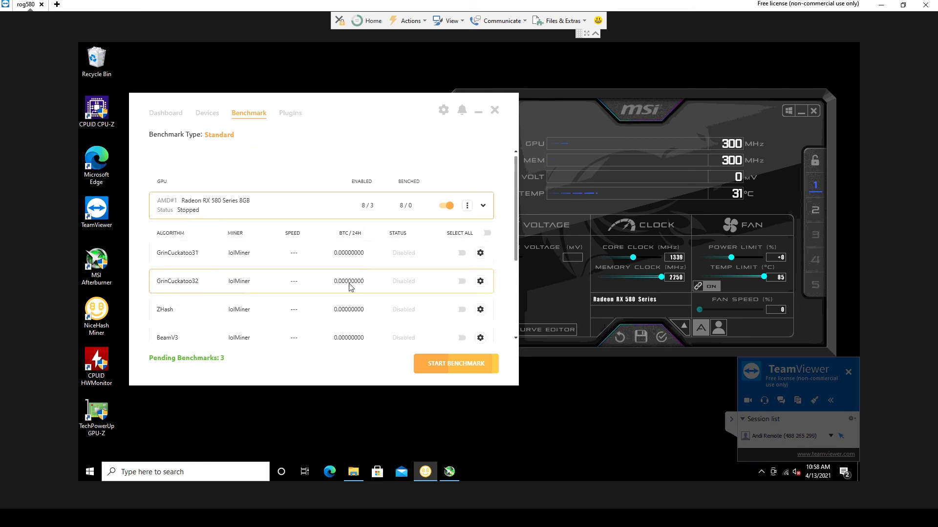
scroll(349, 287, down, 4)
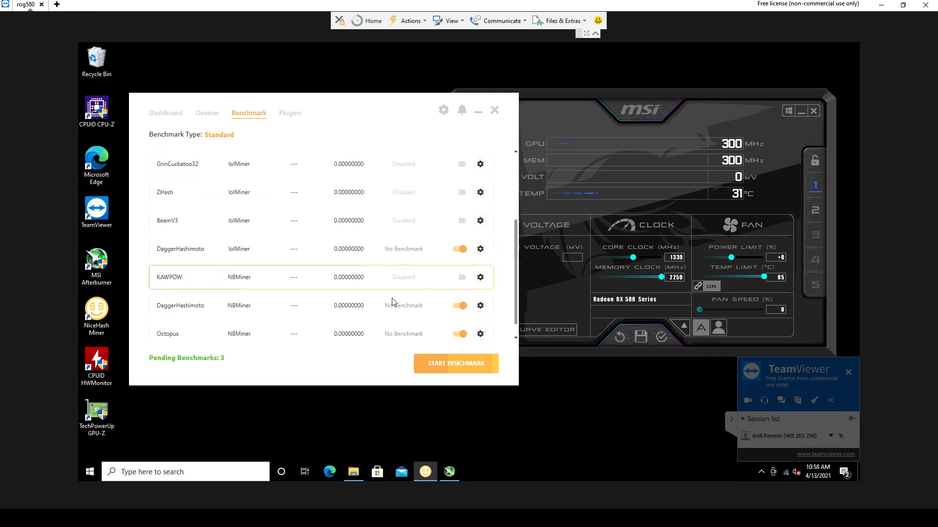
click(461, 334)
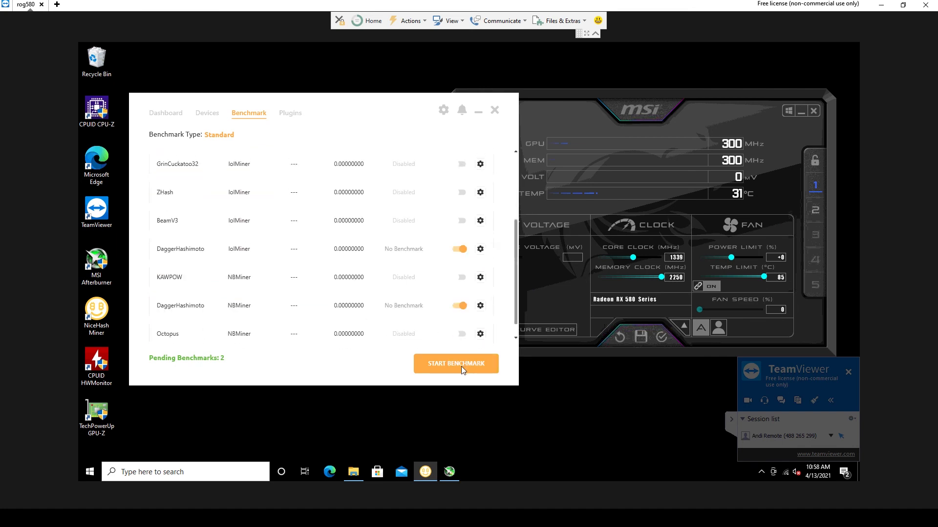
Run the Standard benchmark for the enabled algorithms and check the DaggerHashimoto speeds of lolMiner and NBMiner.
click(461, 366)
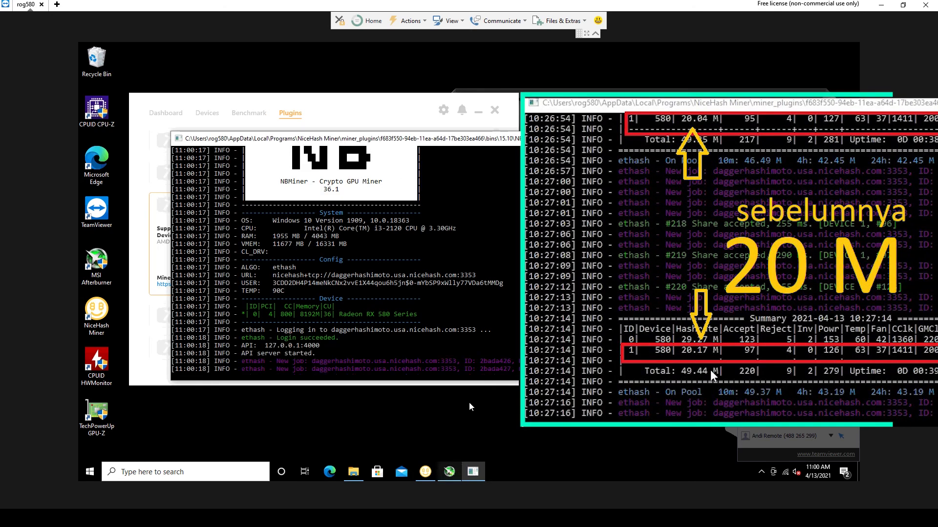
click(247, 116)
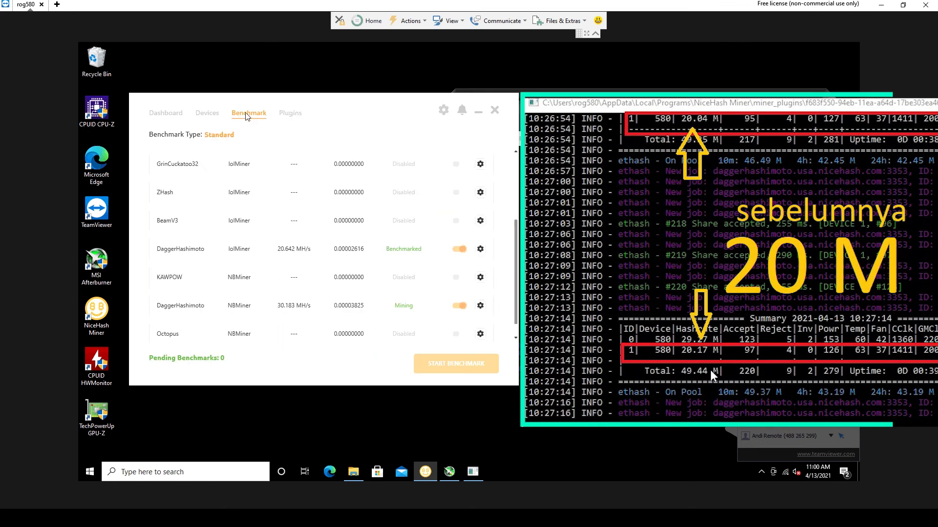